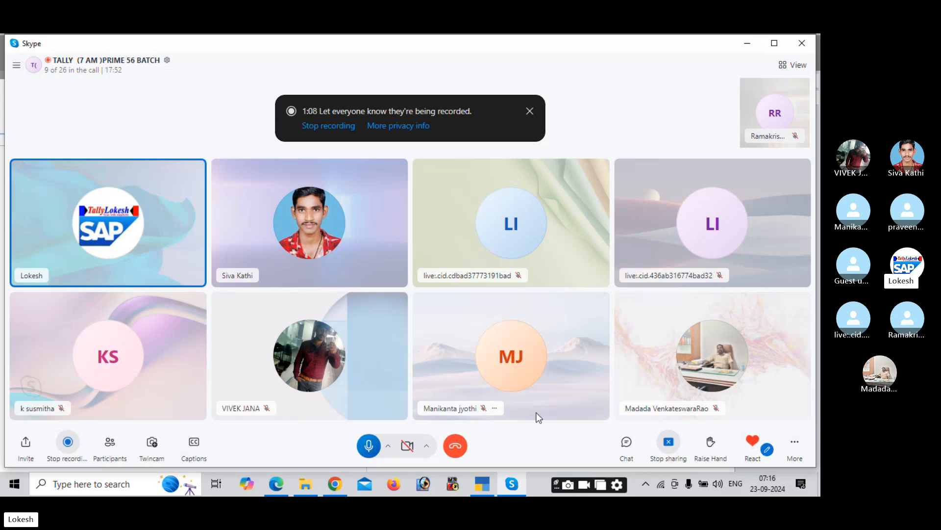
Switch to TallyPrime and view the ledger accounts available in a new payment voucher of Service Company Sep 22 (25-26).
{"action": "left_click", "coordinate": [488, 488]}
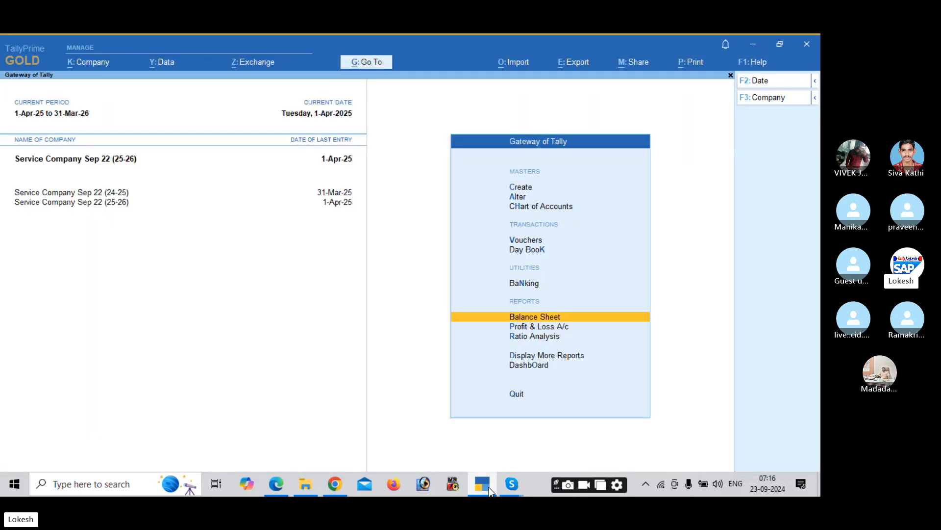
{"action": "key", "text": "Up"}
{"action": "key", "text": "Up"}
{"action": "key", "text": "Up"}
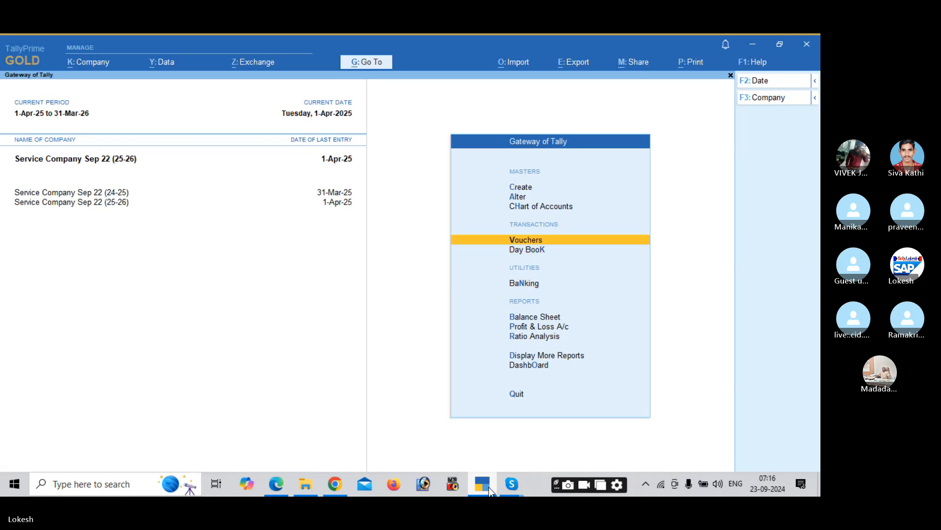
{"action": "key", "text": "Return"}
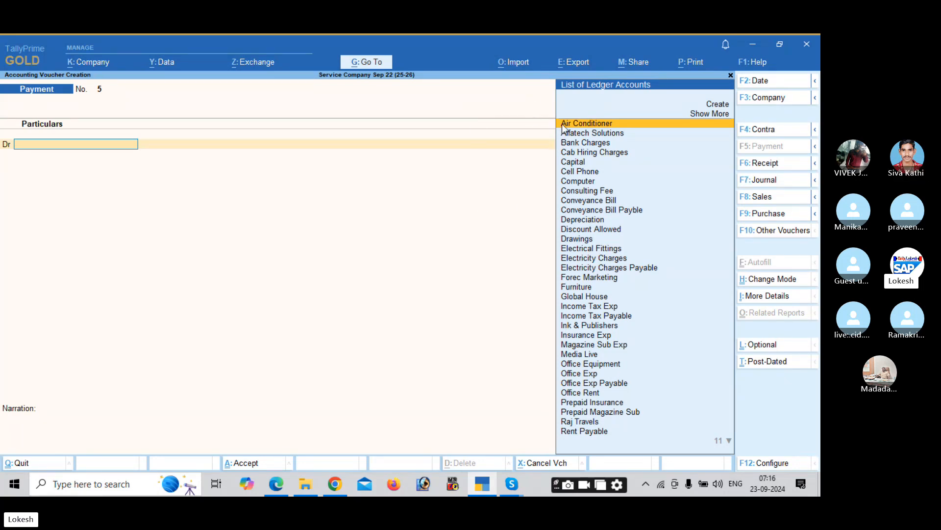
{"action": "key", "text": "Escape"}
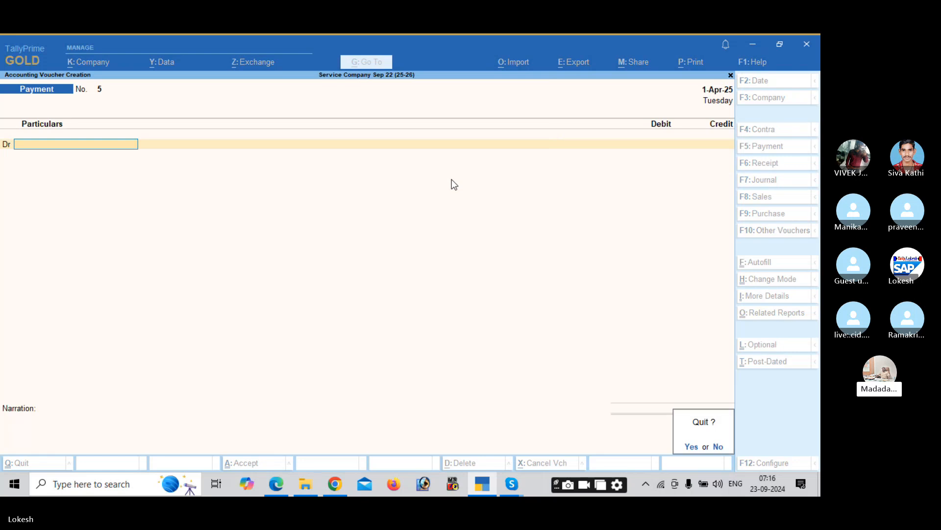
{"action": "key", "text": "y"}
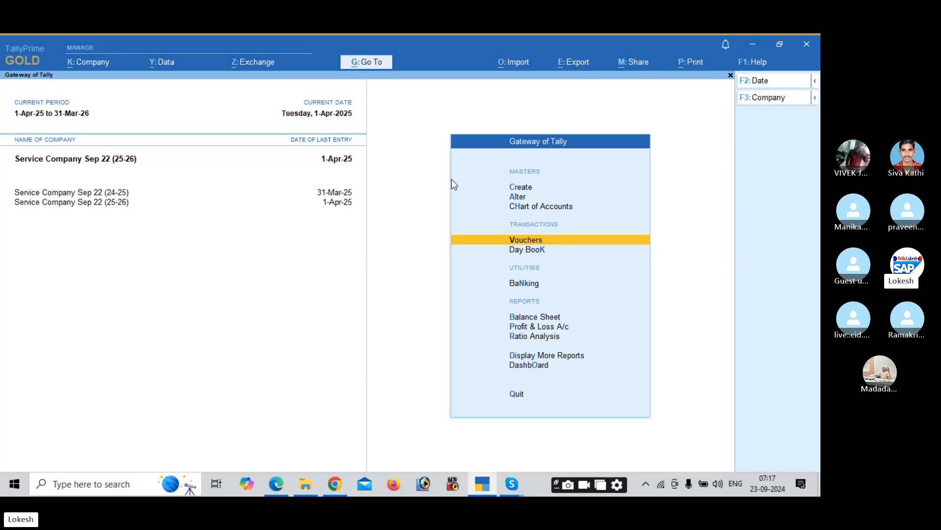
Shut the company Service Company Sep 22 (25-26).
{"action": "left_click", "coordinate": [783, 99]}
{"action": "key", "text": "Up"}
{"action": "key", "text": "Up"}
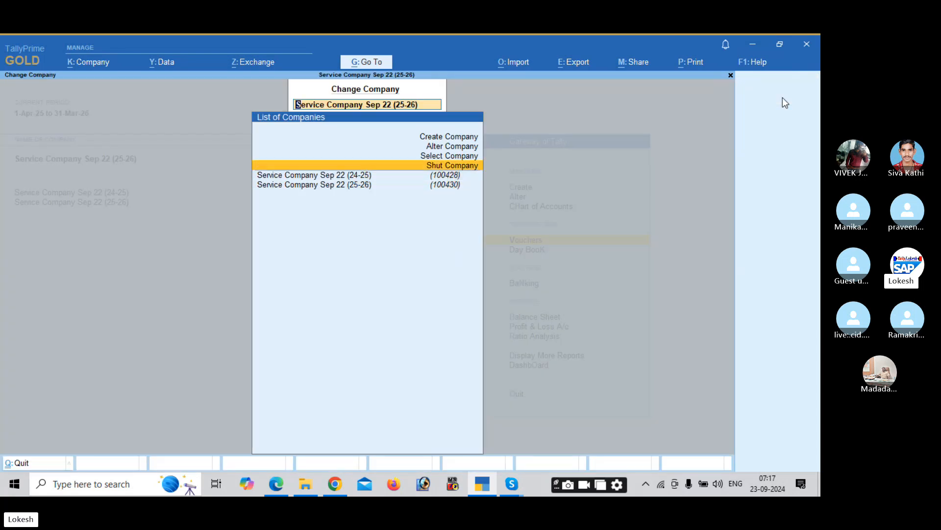
{"action": "key", "text": "Return"}
{"action": "key", "text": "Return"}
{"action": "key", "text": "y"}
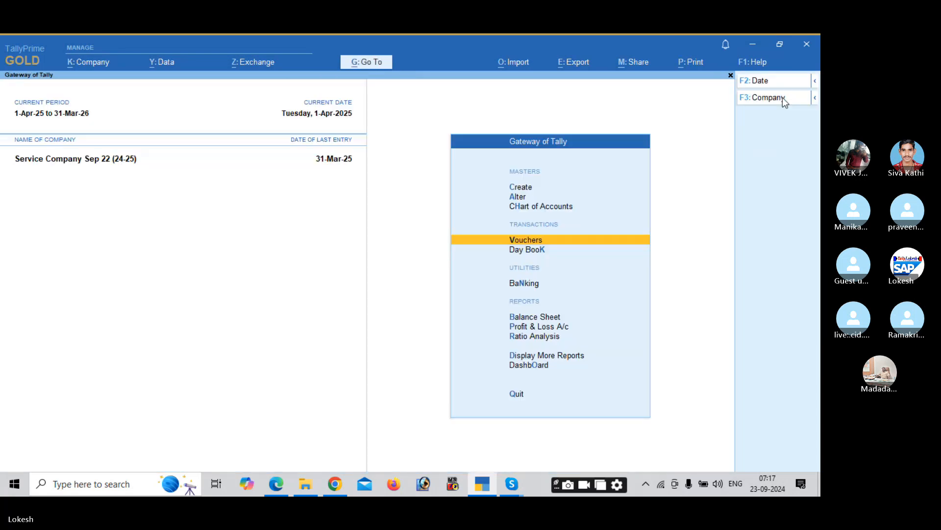
Shut the remaining company, Service Company Sep 22 (24-25).
{"action": "left_click", "coordinate": [782, 98]}
{"action": "key", "text": "Up"}
{"action": "key", "text": "Return"}
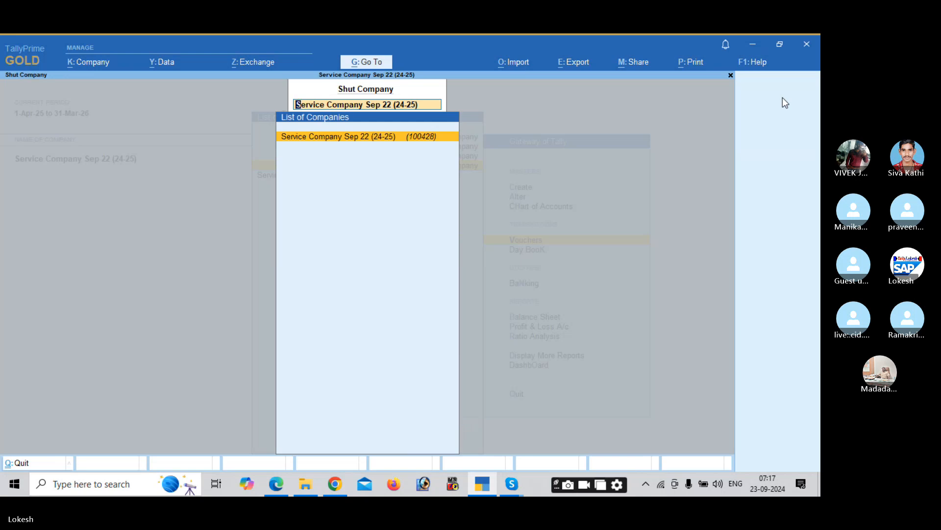
{"action": "key", "text": "Return"}
{"action": "type", "text": "y"}
Search the company list for "lokesh" and load the company LOKESH PVT LTD SEP 19.
{"action": "type", "text": "loke"}
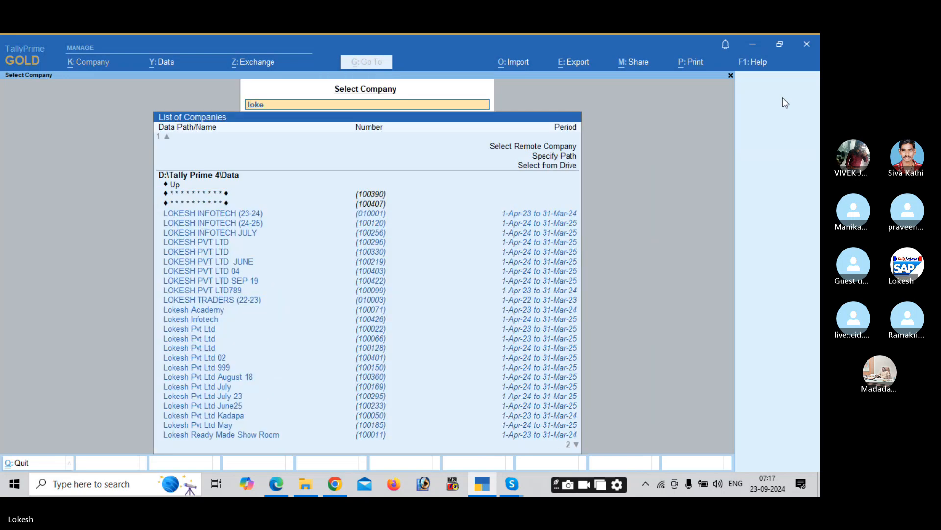
{"action": "type", "text": "sh"}
{"action": "key", "text": "Down"}
{"action": "key", "text": "Down"}
{"action": "key", "text": "Down"}
{"action": "key", "text": "Down"}
{"action": "key", "text": "Down"}
{"action": "key", "text": "Down"}
{"action": "key", "text": "Down"}
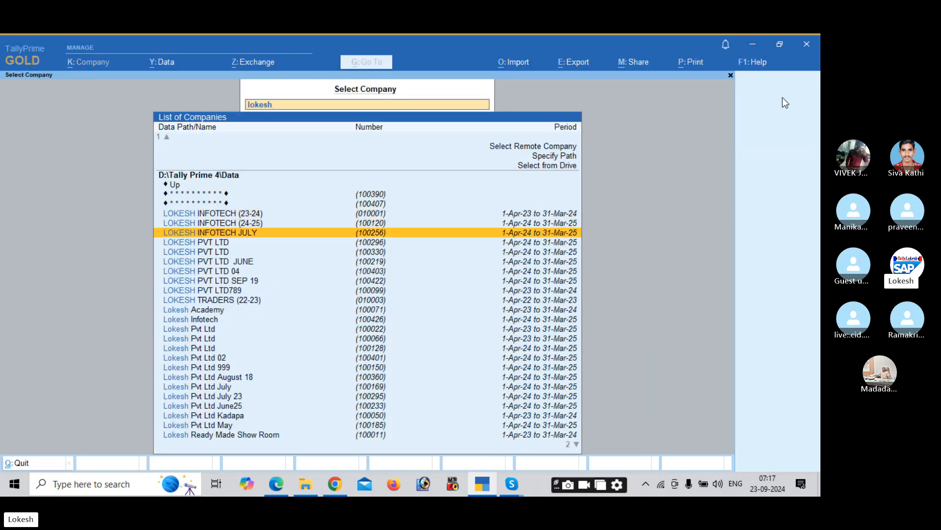
{"action": "key", "text": "Down"}
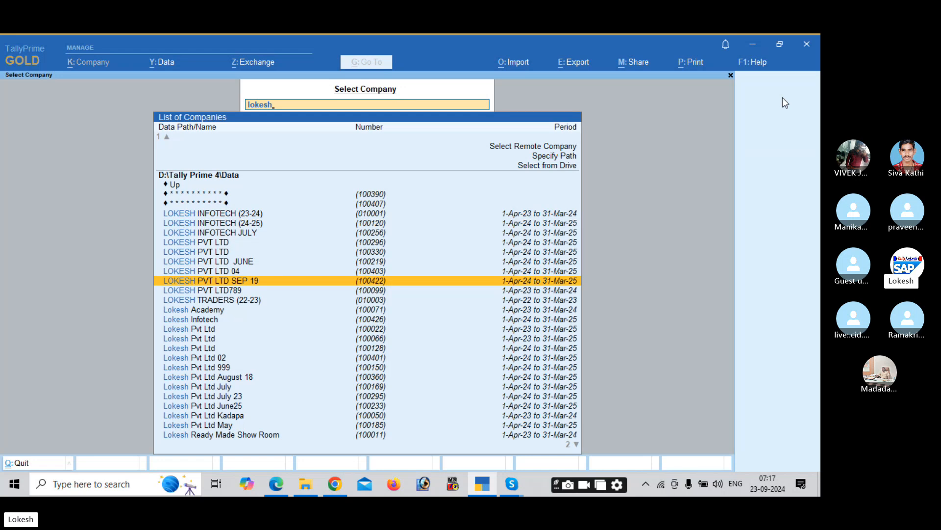
{"action": "key", "text": "Return"}
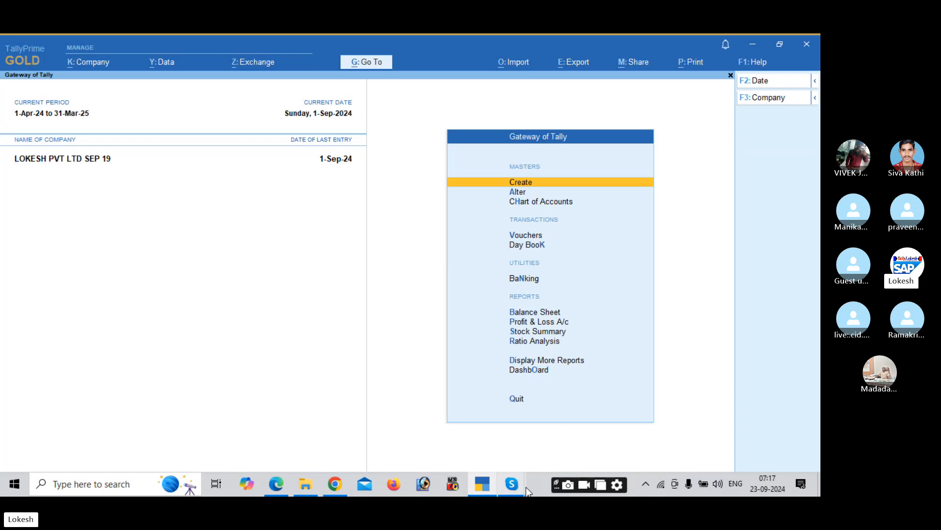
{"action": "mouse_move", "coordinate": [522, 484]}
{"action": "left_click", "coordinate": [510, 446]}
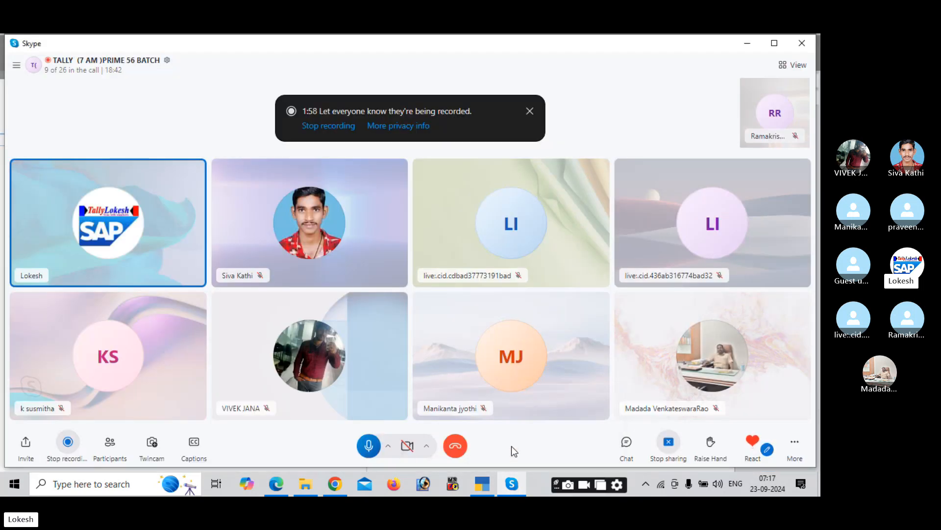
{"action": "left_click", "coordinate": [745, 46]}
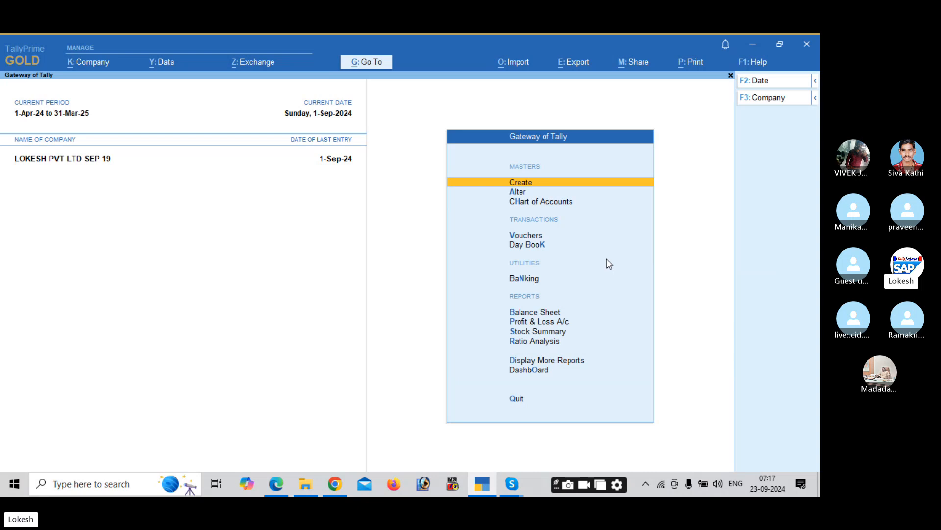
Start a new ledger master and name it Postage.
{"action": "key", "text": "Return"}
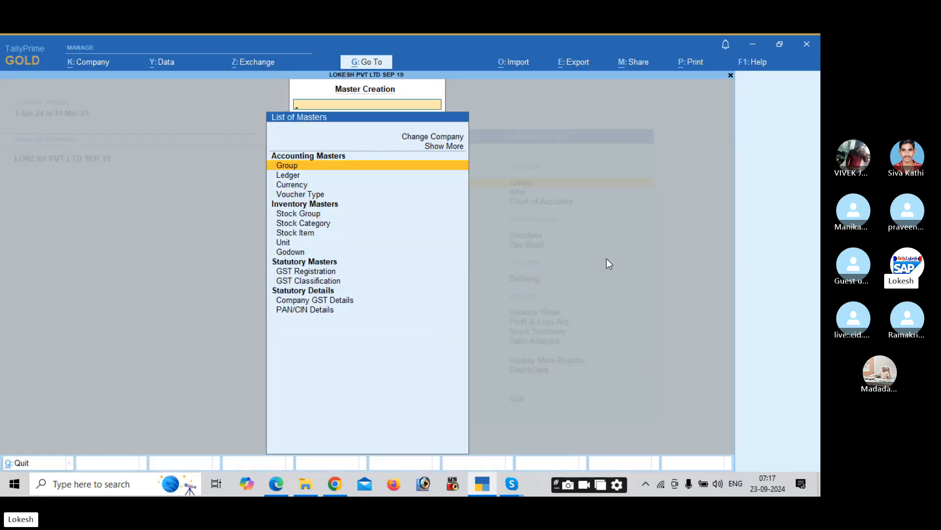
{"action": "key", "text": "Down"}
{"action": "key", "text": "Return"}
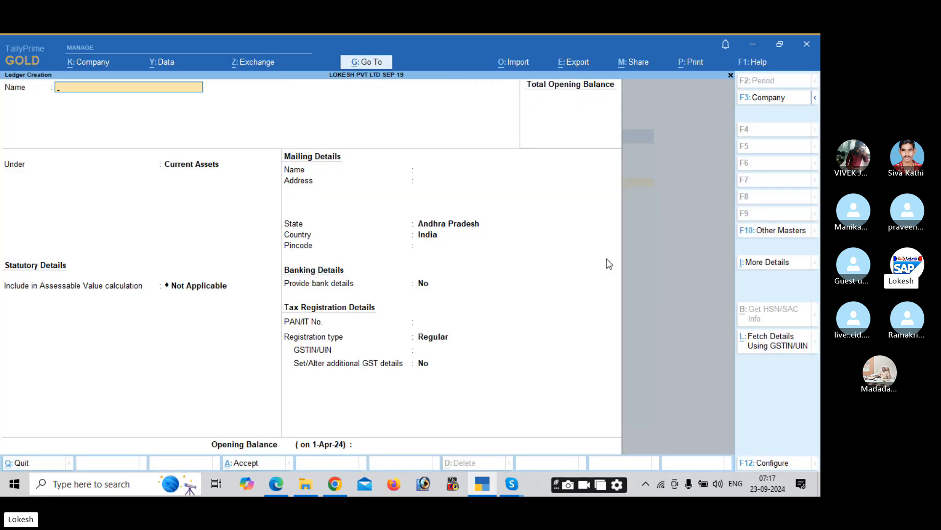
{"action": "type", "text": "Postage"}
{"action": "key", "text": "Return"}
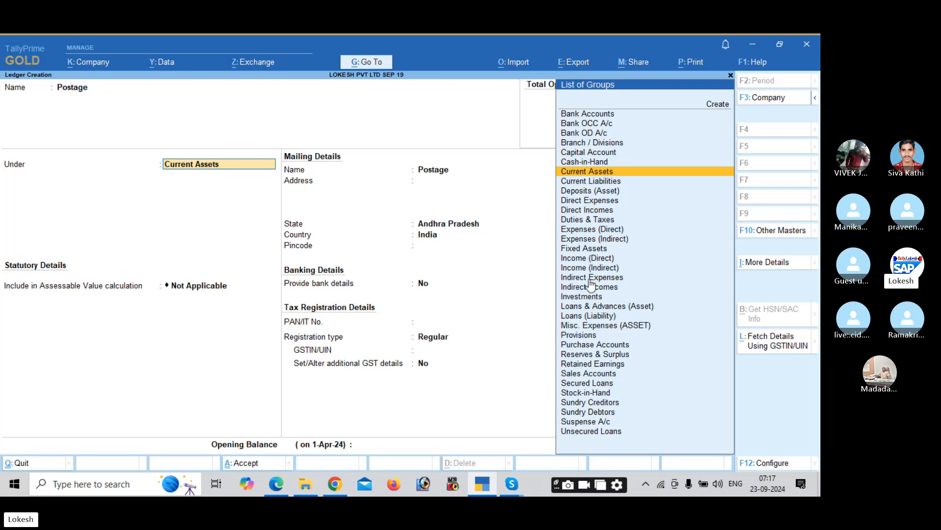
Configure ledger creation to provide aliases for names and return to the Postage ledger's alias entry.
{"action": "left_click", "coordinate": [777, 462]}
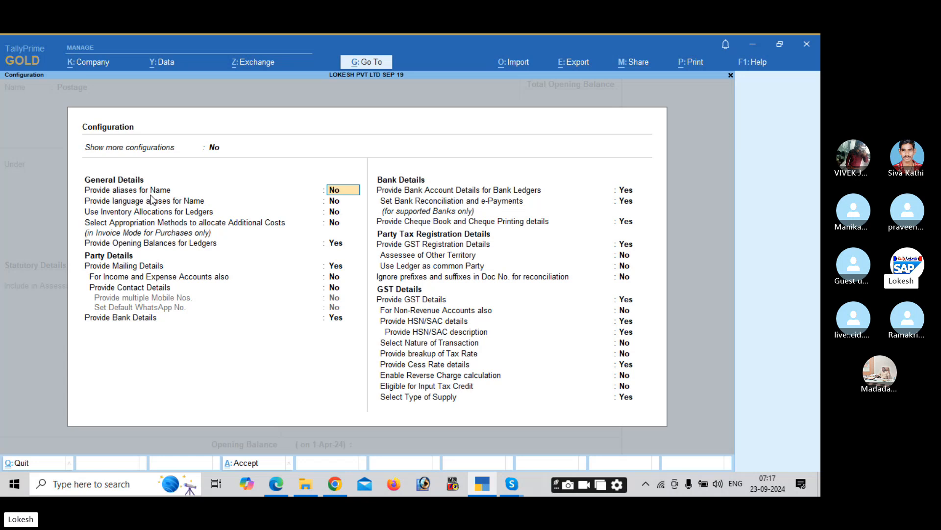
{"action": "key", "text": "y"}
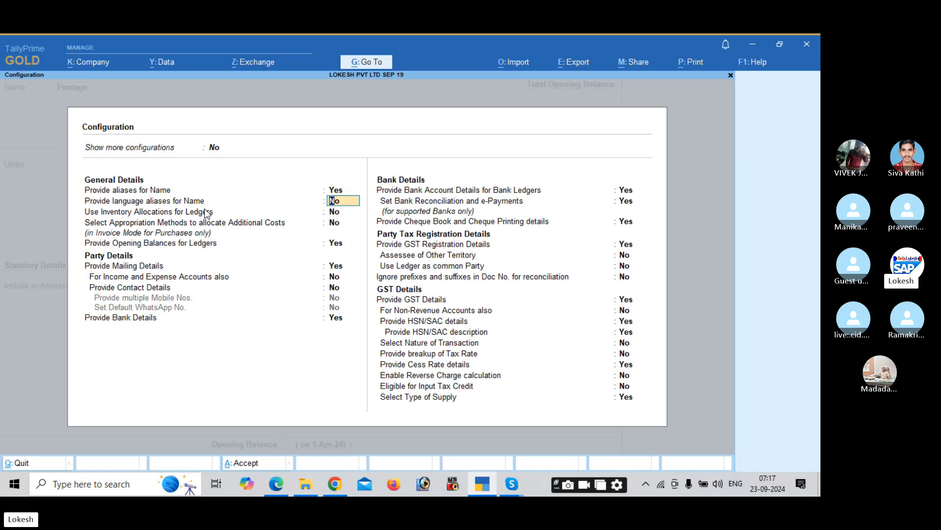
{"action": "key", "text": "ctrl+a"}
{"action": "key", "text": "BackSpace"}
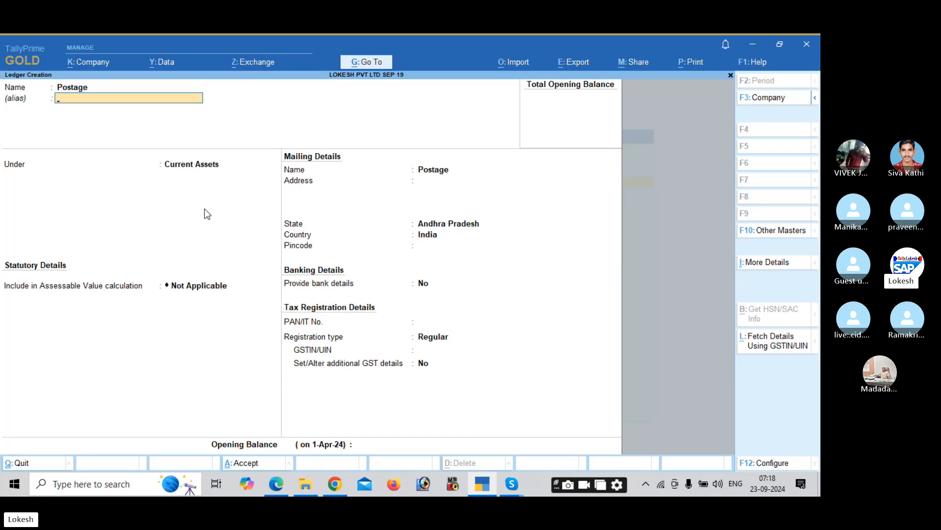
Give the Postage ledger the alias 1, place it under Indirect Expenses and save it.
{"action": "type", "text": "1"}
{"action": "key", "text": "Return"}
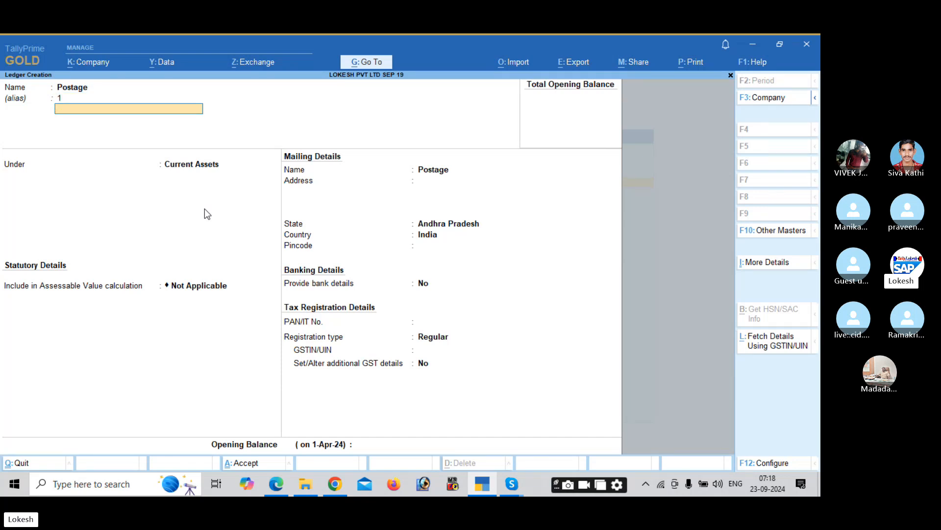
{"action": "key", "text": "Return"}
{"action": "type", "text": "In"}
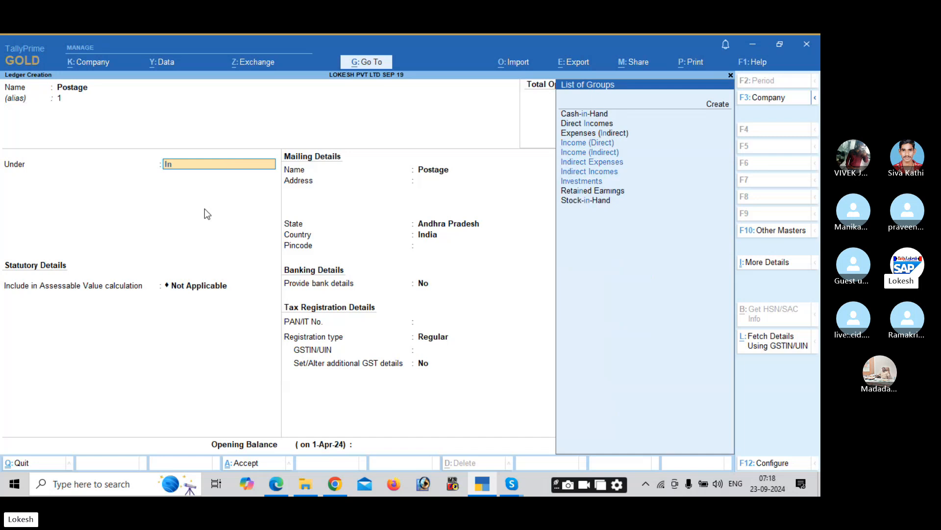
{"action": "key", "text": "Down"}
{"action": "key", "text": "Down"}
{"action": "key", "text": "Down"}
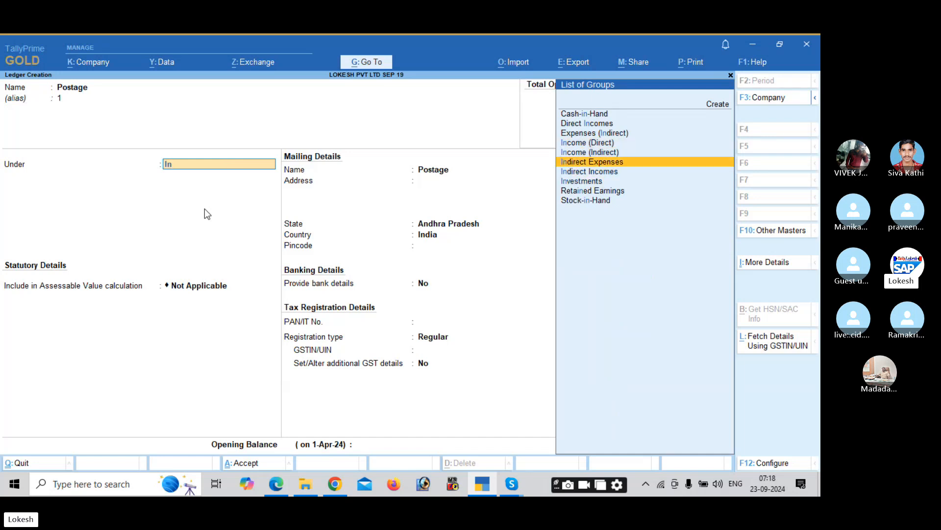
{"action": "key", "text": "Return"}
{"action": "key", "text": "ctrl+a"}
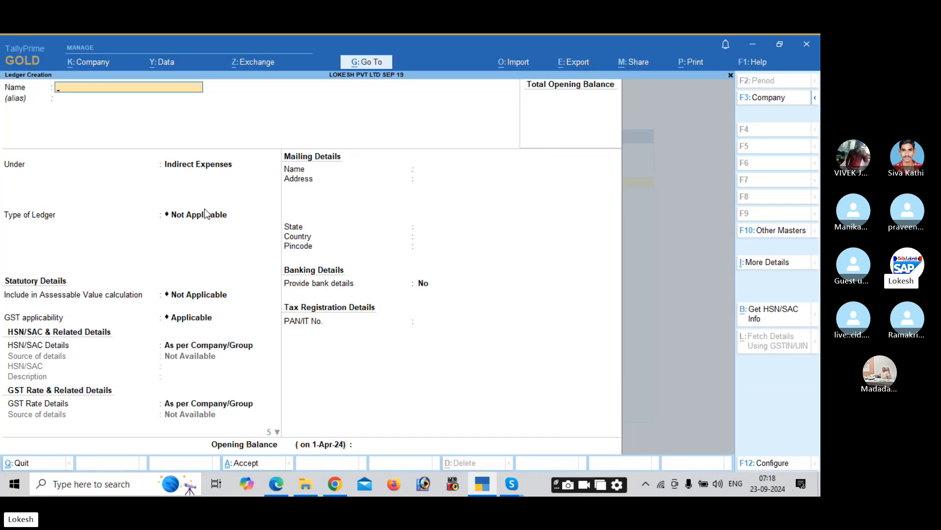
Create a ledger named Conveyance Bill with the alias 2 under Indirect Expenses.
{"action": "type", "text": "Conveyance Bill"}
{"action": "key", "text": "Return"}
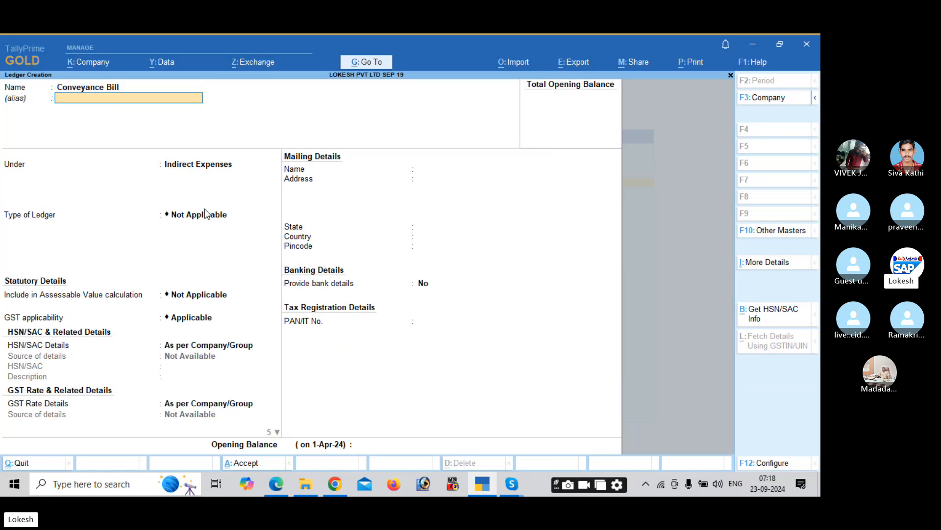
{"action": "type", "text": "2"}
{"action": "key", "text": "Return"}
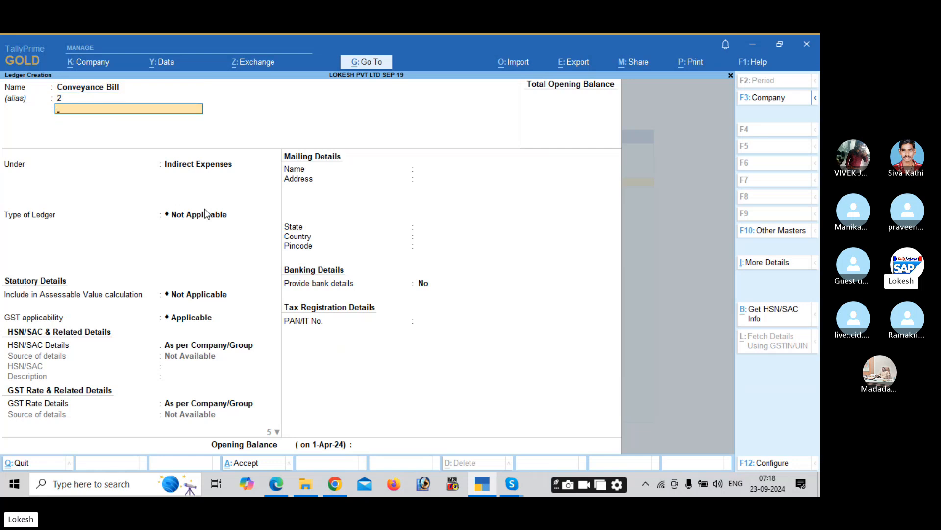
{"action": "key", "text": "ctrl"}
{"action": "key", "text": "ctrl+a"}
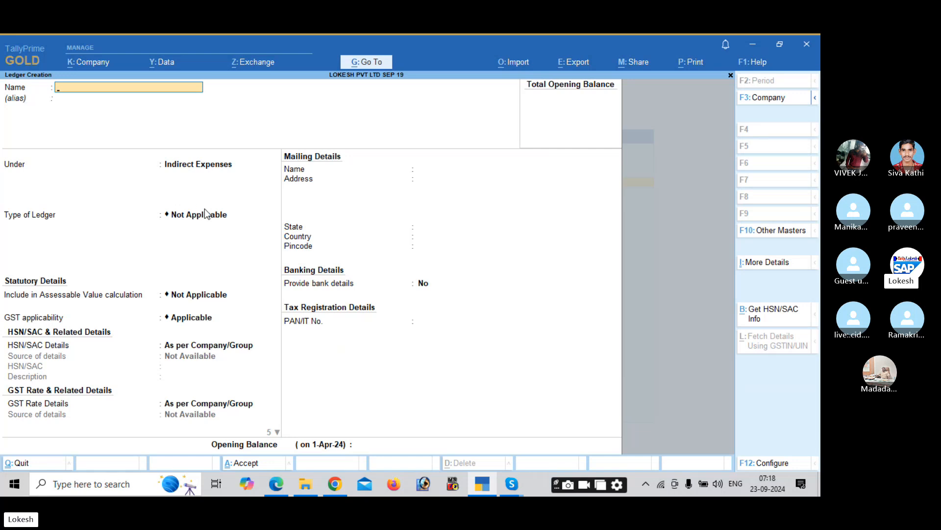
Leave ledger creation and start a new stock item named Hp Laptop with the alias A, keeping the default group and category.
{"action": "key", "text": "Escape"}
{"action": "key", "text": "y"}
{"action": "key", "text": "Down"}
{"action": "key", "text": "Down"}
{"action": "key", "text": "Down"}
{"action": "key", "text": "Down"}
{"action": "key", "text": "Down"}
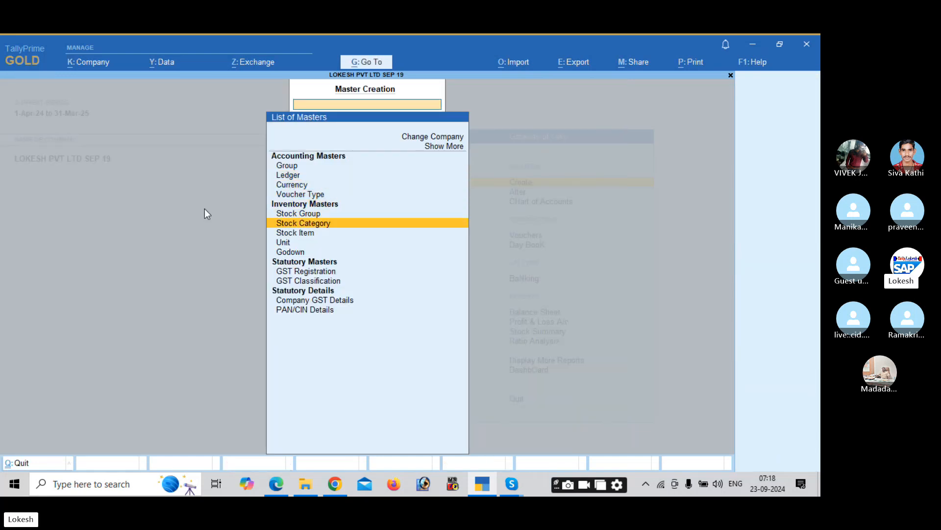
{"action": "key", "text": "Down"}
{"action": "key", "text": "Return"}
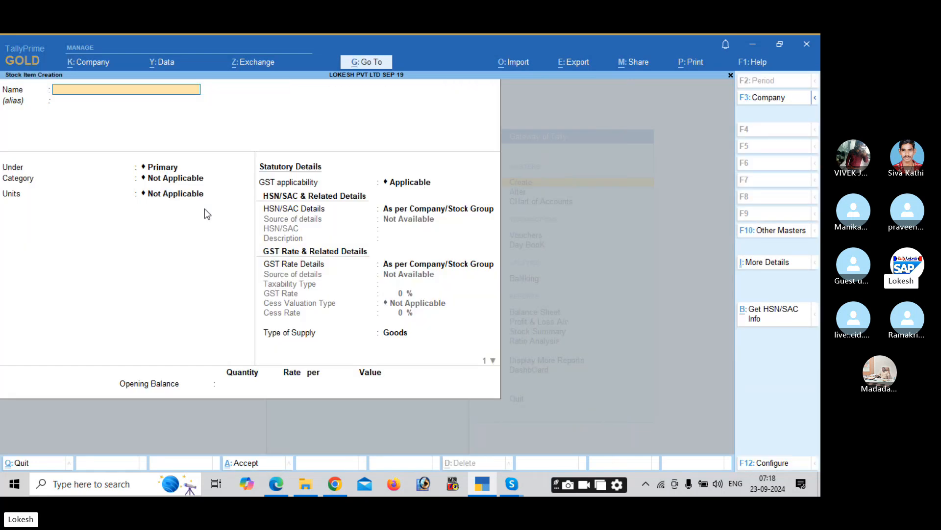
{"action": "type", "text": "Hp Laptop"}
{"action": "key", "text": "Return"}
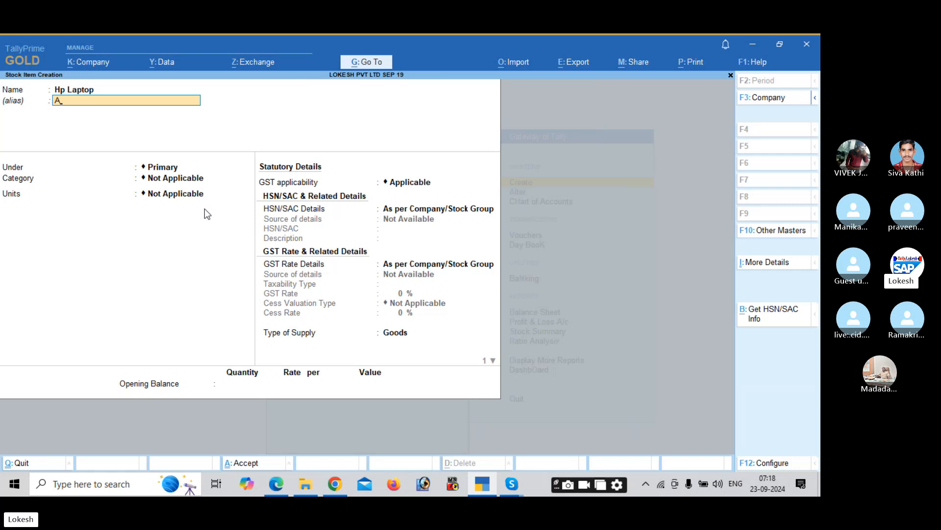
{"action": "type", "text": "A"}
{"action": "key", "text": "Return"}
{"action": "key", "text": "Return"}
{"action": "key", "text": "Return"}
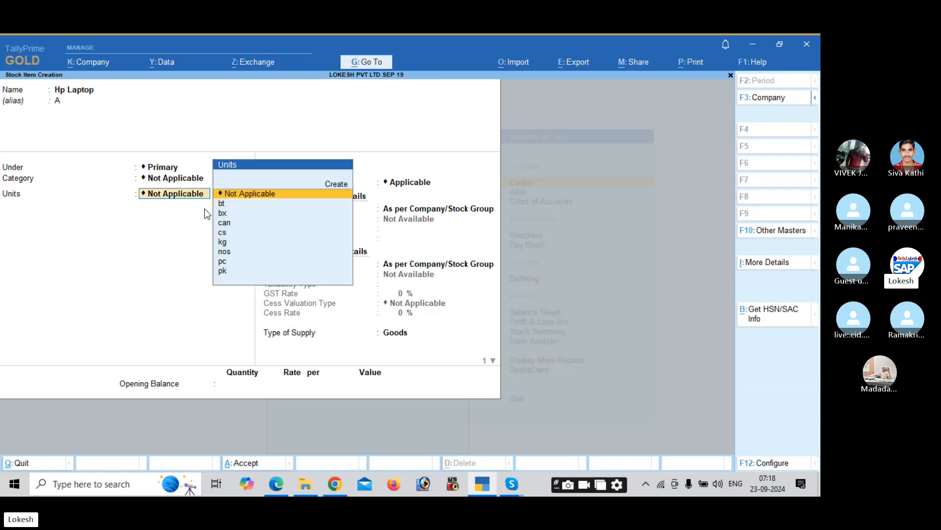
Set the Hp Laptop item's unit to nos with no alternate unit, and save the item.
{"action": "key", "text": "Down"}
{"action": "key", "text": "Down"}
{"action": "key", "text": "Down"}
{"action": "key", "text": "Down"}
{"action": "key", "text": "Down"}
{"action": "key", "text": "Down"}
{"action": "key", "text": "Return"}
{"action": "key", "text": "Return"}
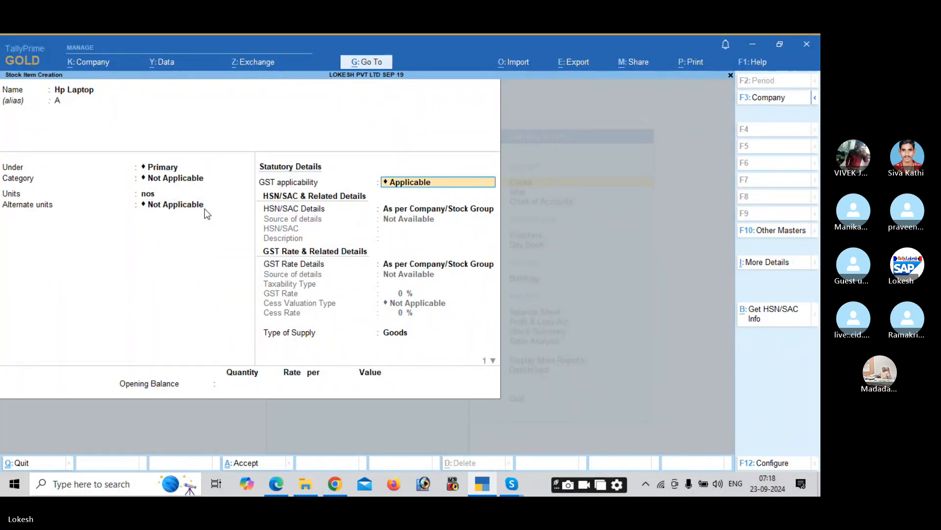
{"action": "key", "text": "ctrl+a"}
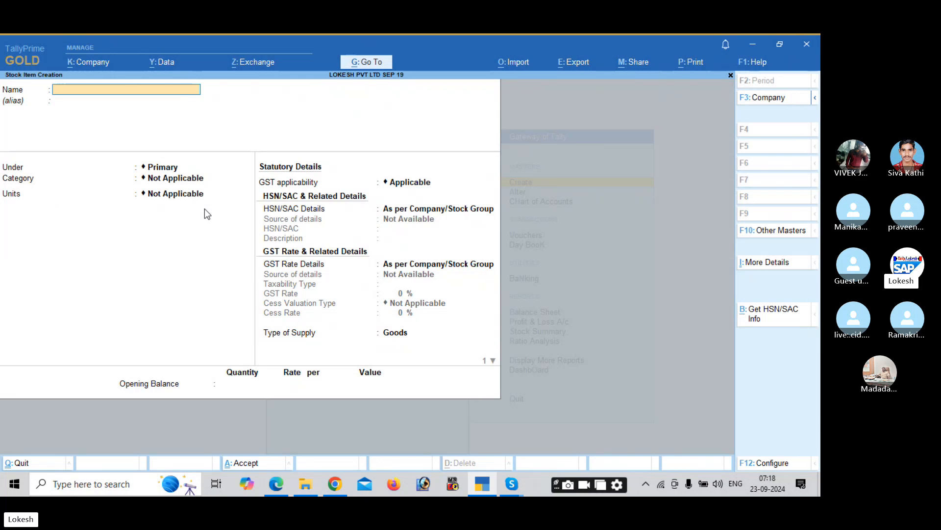
Start a stock item named Dell Laptop with the alias B, keeping the default group and category.
{"action": "type", "text": "Dell Laptop"}
{"action": "key", "text": "Return"}
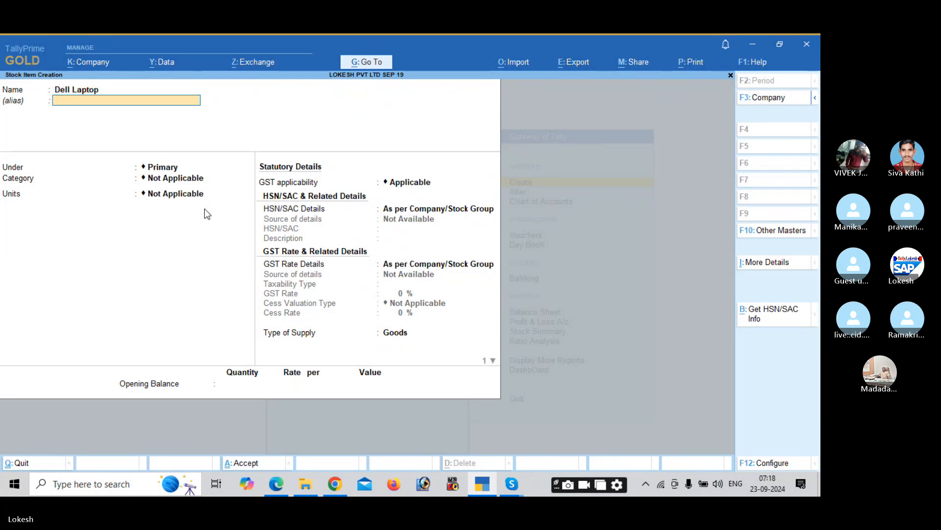
{"action": "type", "text": "B"}
{"action": "key", "text": "Return"}
{"action": "key", "text": "Return"}
{"action": "key", "text": "Return"}
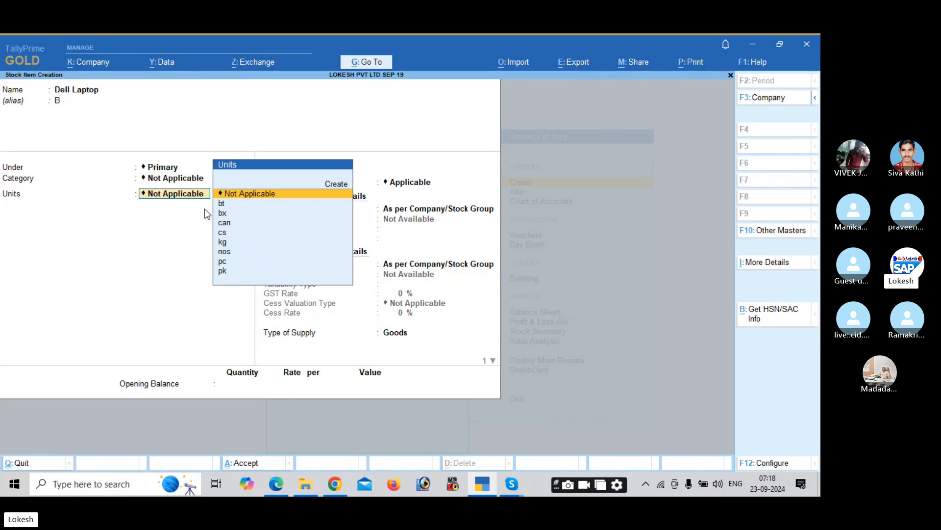
Set the Dell Laptop item's unit to nos and save the item.
{"action": "key", "text": "Down"}
{"action": "key", "text": "Down"}
{"action": "key", "text": "Down"}
{"action": "key", "text": "Down"}
{"action": "key", "text": "Down"}
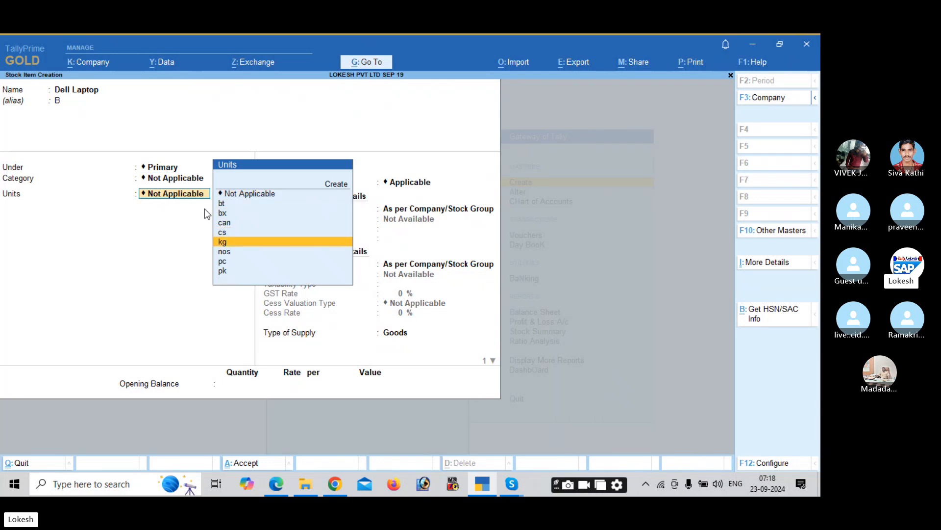
{"action": "key", "text": "Down"}
{"action": "key", "text": "Return"}
{"action": "key", "text": "ctrl+a"}
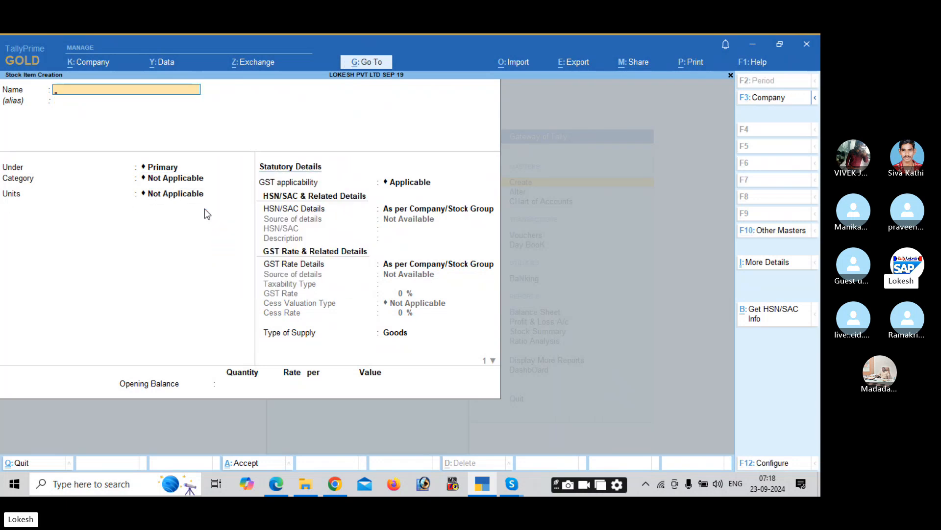
Leave stock item creation and start a payment voucher that debits Postage, picked by its alias 1, with 5,000.
{"action": "key", "text": "Escape"}
{"action": "key", "text": "Return"}
{"action": "key", "text": "Escape"}
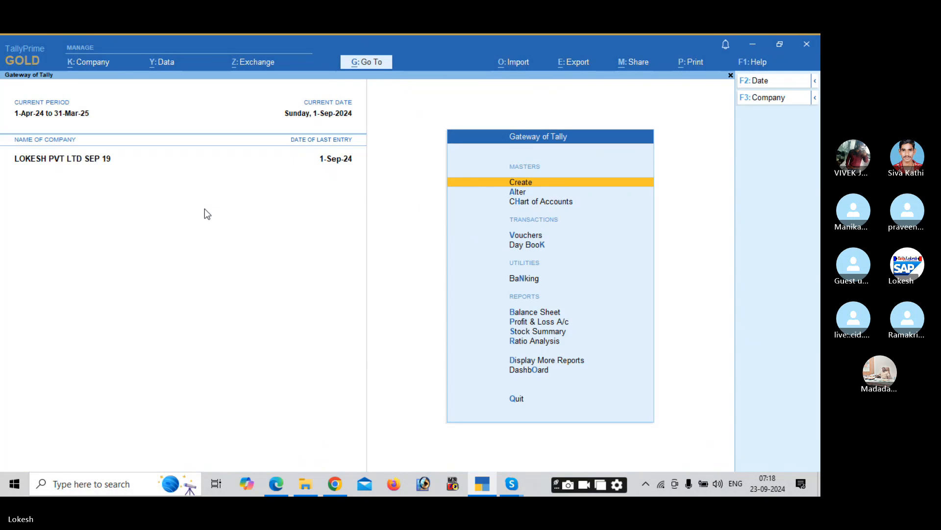
{"action": "key", "text": "Down"}
{"action": "key", "text": "Down"}
{"action": "key", "text": "Down"}
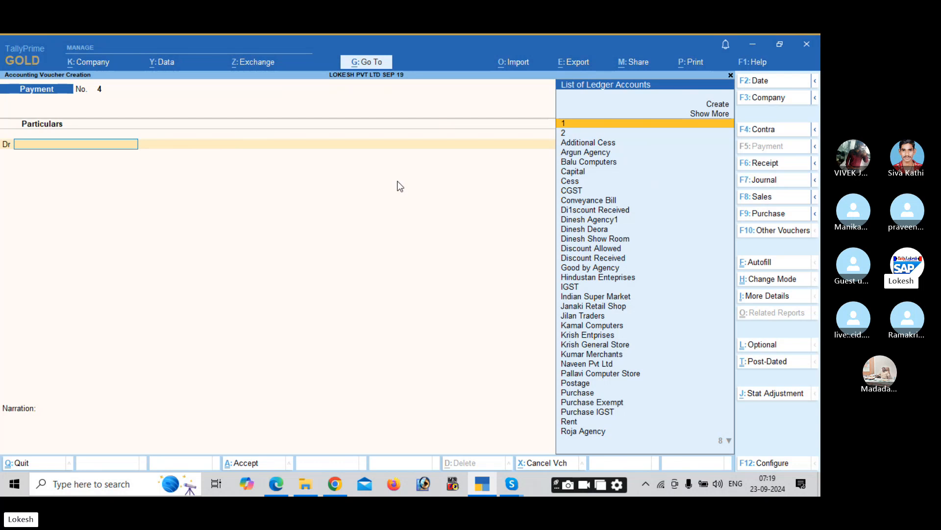
{"action": "type", "text": "1"}
{"action": "key", "text": "Return"}
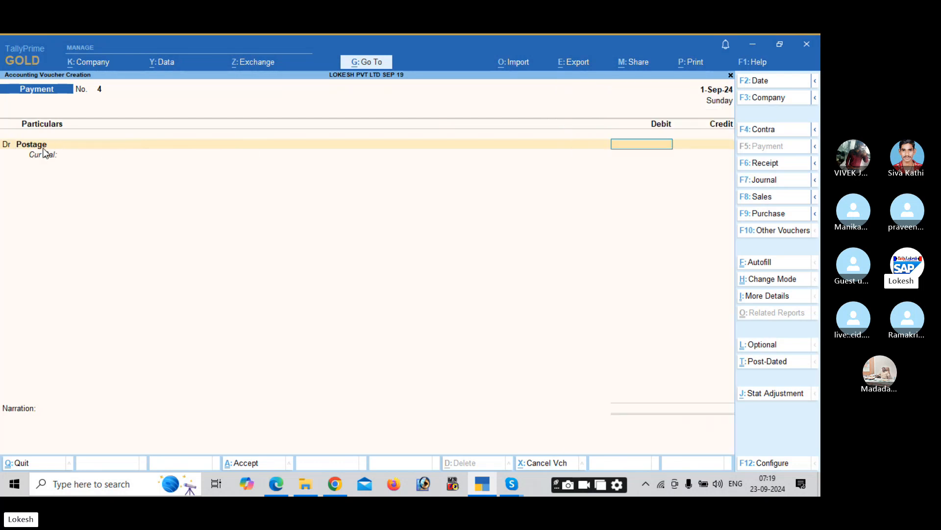
{"action": "type", "text": "5000"}
{"action": "key", "text": "Return"}
Make the second voucher line a debit to Conveyance Bill, picked by its alias 2, for 2,000.
{"action": "key", "text": "Down"}
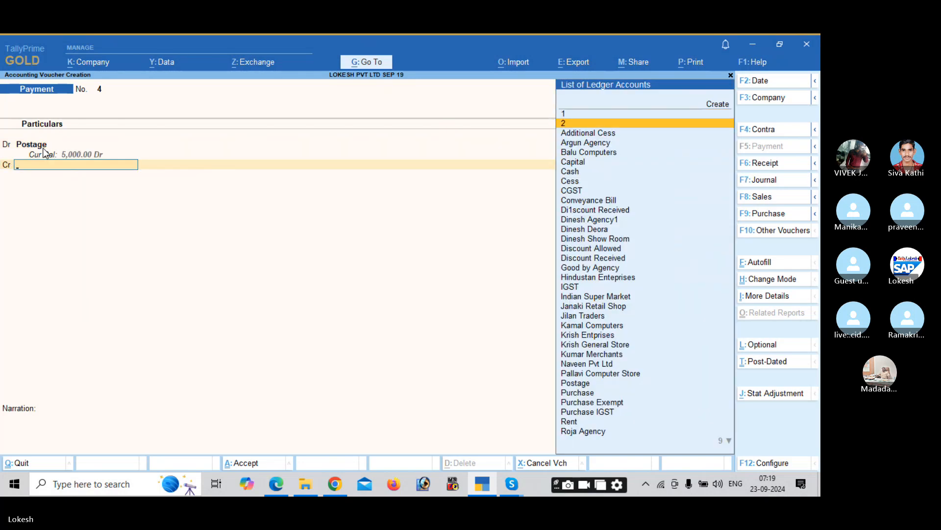
{"action": "key", "text": "BackSpace"}
{"action": "key", "text": "d"}
{"action": "key", "text": "Return"}
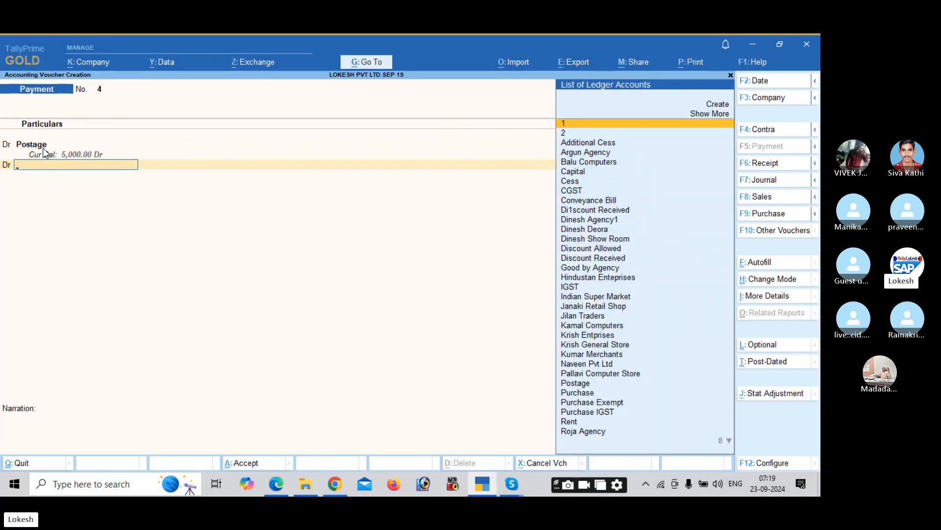
{"action": "type", "text": "2"}
{"action": "key", "text": "Return"}
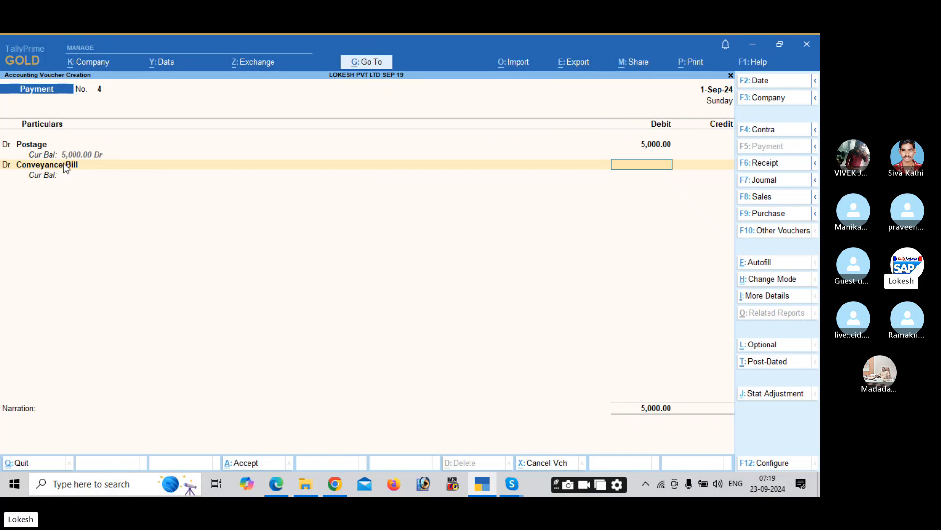
{"action": "type", "text": "2000"}
{"action": "key", "text": "Return"}
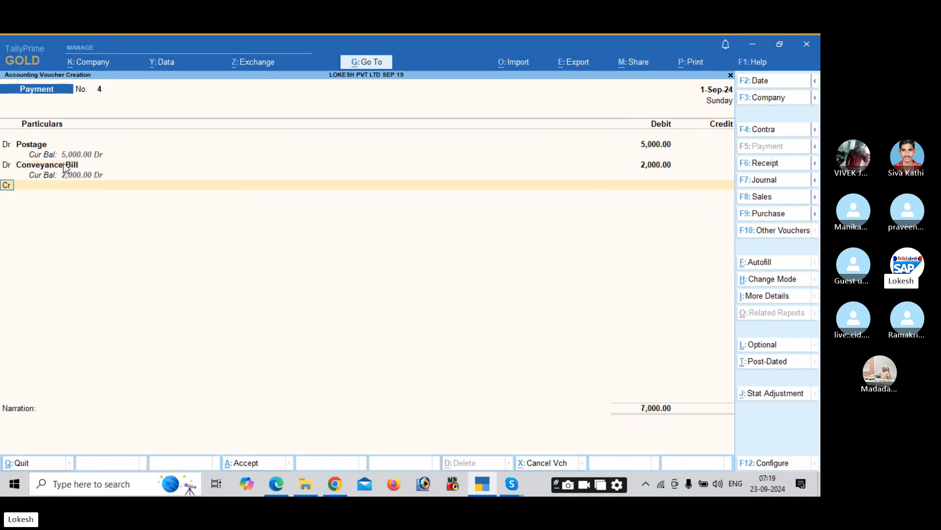
Credit Cash with 7,000 and save the payment voucher without a narration.
{"action": "key", "text": "Down"}
{"action": "key", "text": "Down"}
{"action": "key", "text": "Down"}
{"action": "key", "text": "Down"}
{"action": "key", "text": "Down"}
{"action": "key", "text": "Down"}
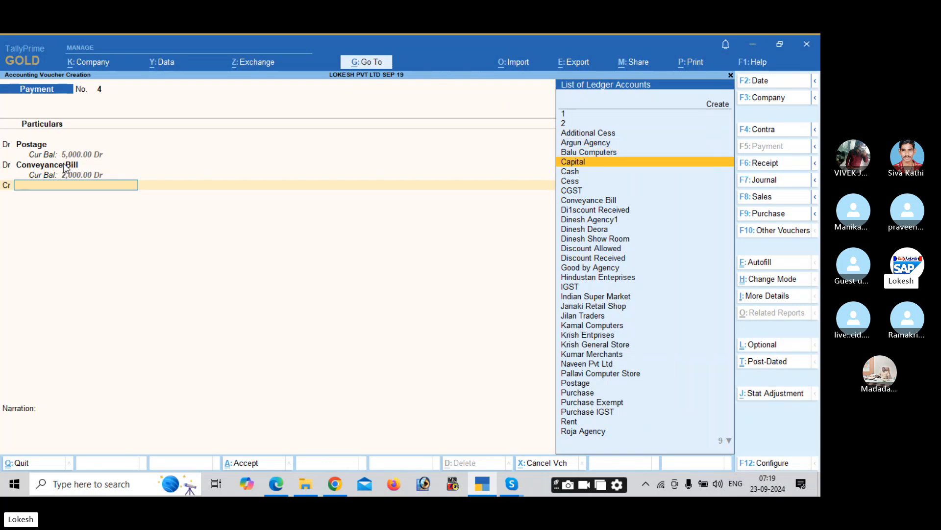
{"action": "key", "text": "Return"}
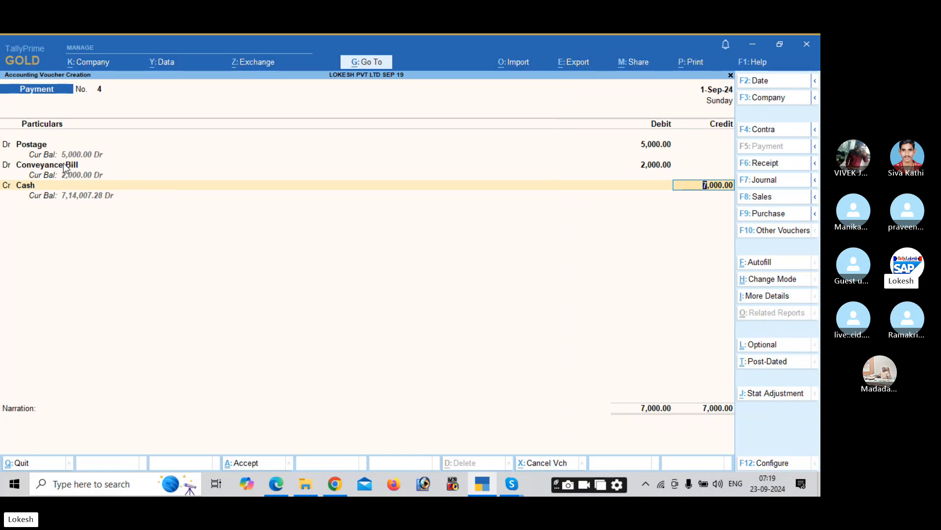
{"action": "key", "text": "Return"}
{"action": "key", "text": "Return"}
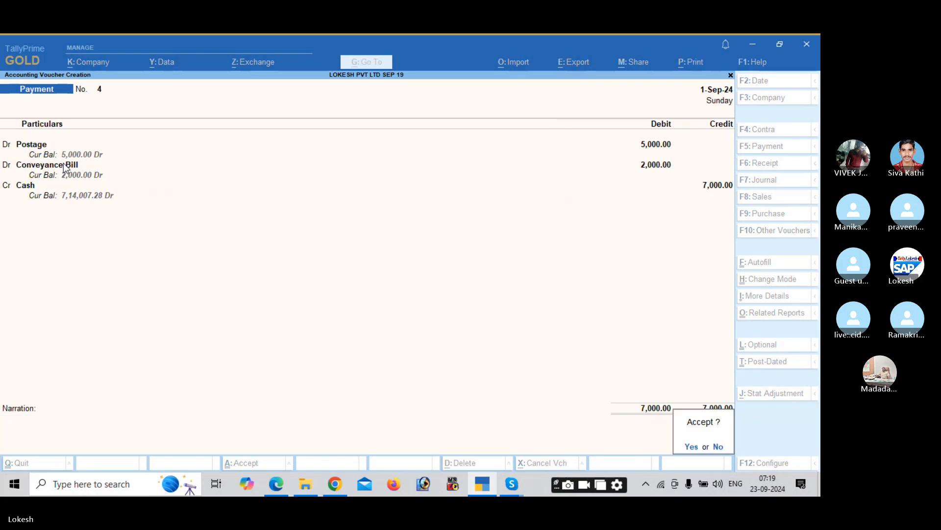
{"action": "key", "text": "Return"}
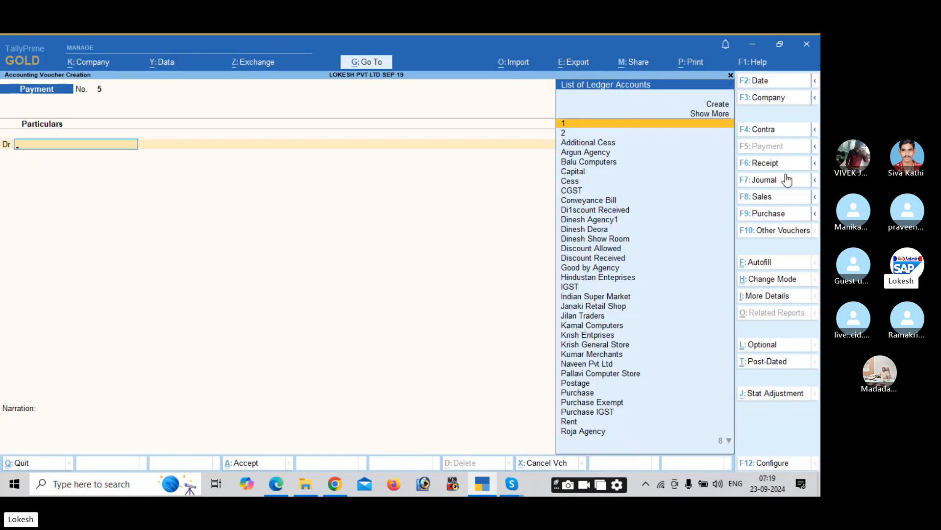
Start a sales voucher with Cash as the party account, accepting the default dispatch and party details.
{"action": "left_click", "coordinate": [783, 197]}
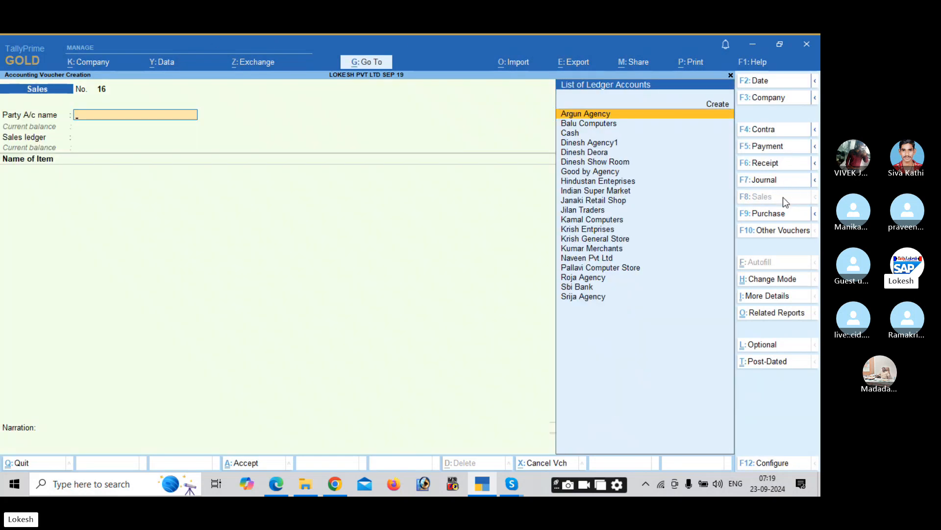
{"action": "key", "text": "Down"}
{"action": "key", "text": "Down"}
{"action": "key", "text": "Return"}
{"action": "key", "text": "Return"}
{"action": "key", "text": "Return"}
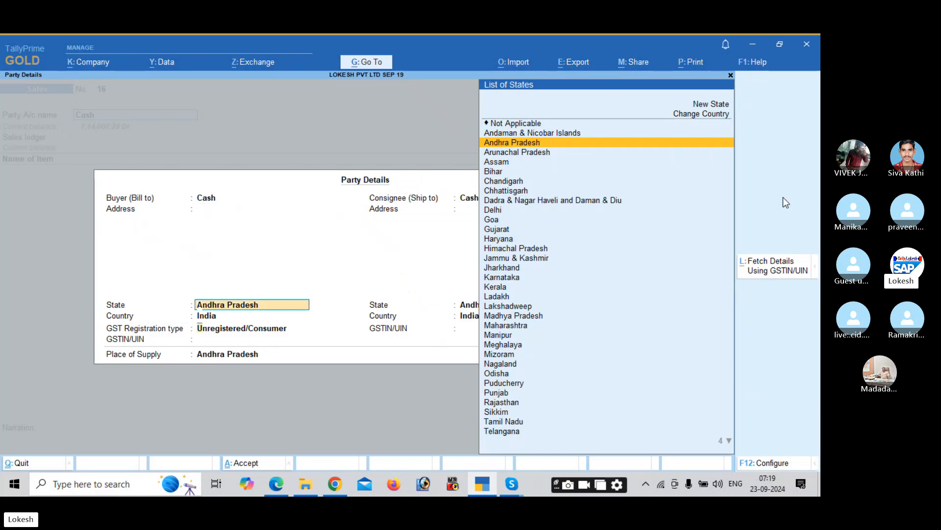
{"action": "key", "text": "Return"}
{"action": "key", "text": "Return"}
{"action": "key", "text": "Return"}
{"action": "key", "text": "ctrl+a"}
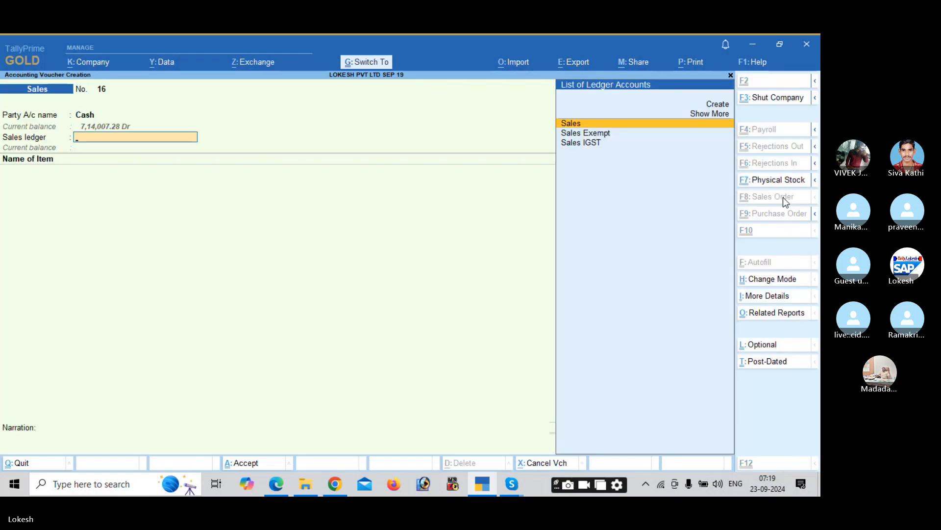
Set the sales ledger to Sales and keep the dispatch and party details unchanged before entering items.
{"action": "key", "text": "ctrl+a"}
{"action": "key", "text": "Return"}
{"action": "key", "text": "Return"}
{"action": "key", "text": "Return"}
{"action": "key", "text": "Return"}
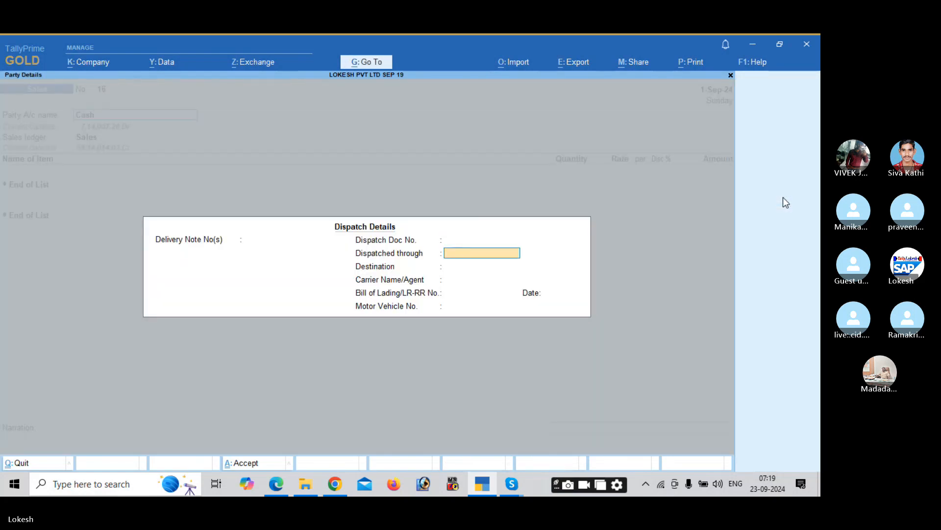
{"action": "key", "text": "Return"}
{"action": "key", "text": "ctrl+a"}
{"action": "key", "text": "ctrl+a"}
{"action": "key", "text": "Return"}
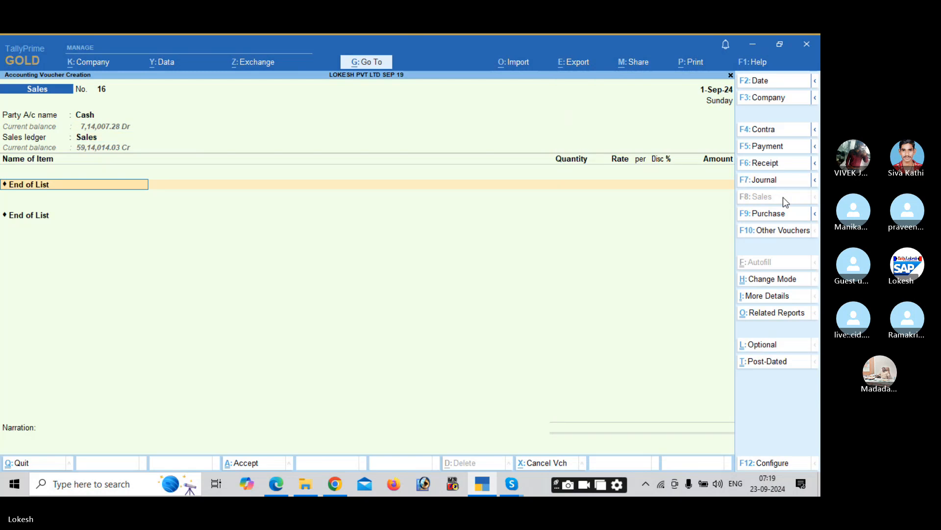
Add Hp Laptop to the sales voucher by its alias A, with quantity 1 nos at a rate of 2,000.
{"action": "type", "text": "A"}
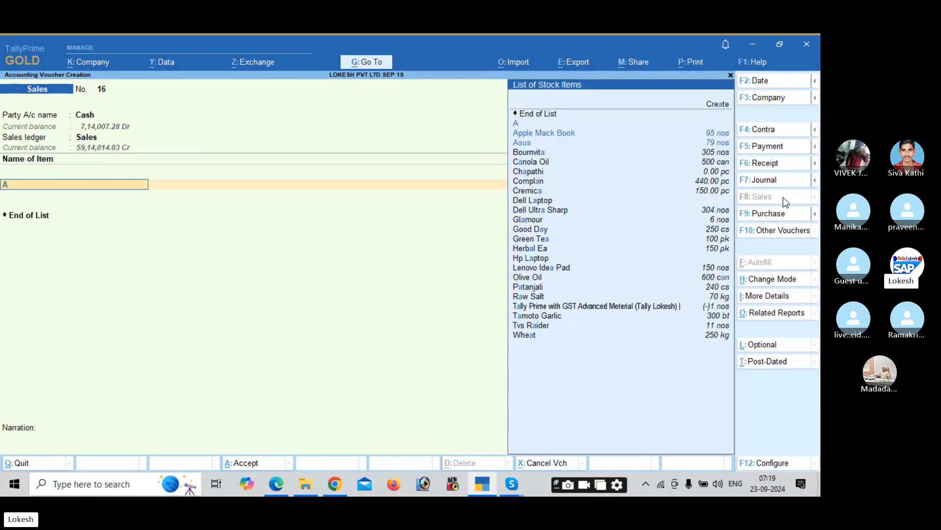
{"action": "key", "text": "Return"}
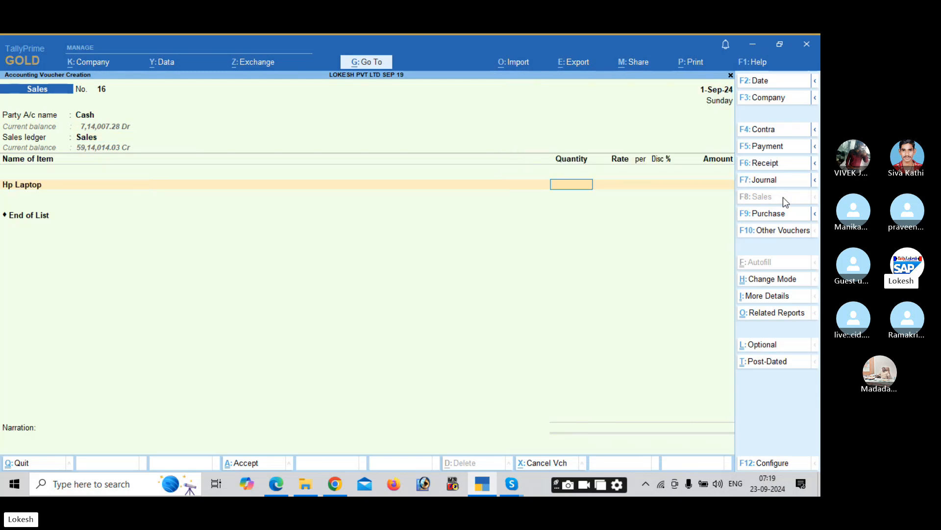
{"action": "type", "text": "1"}
{"action": "key", "text": "Return"}
{"action": "key", "text": "Return"}
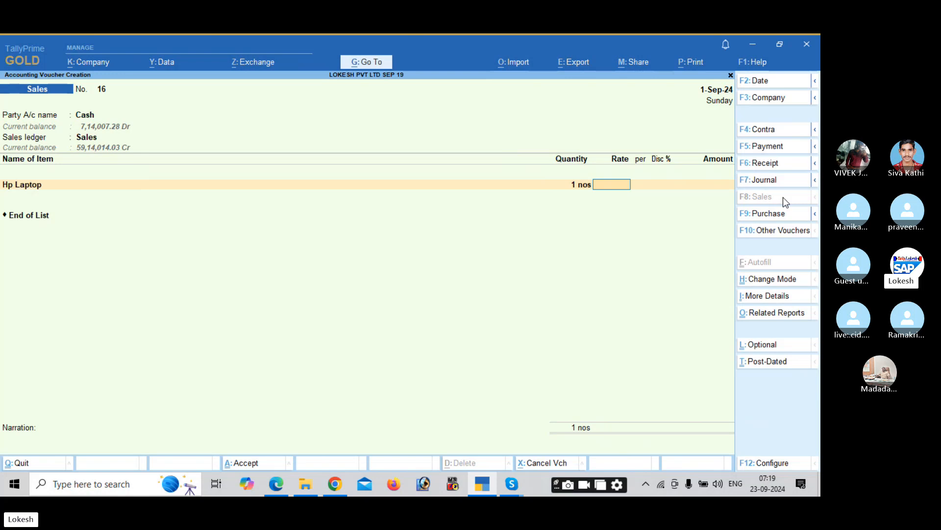
{"action": "type", "text": "2,000"}
{"action": "key", "text": "Return"}
{"action": "key", "text": "Return"}
{"action": "key", "text": "Return"}
{"action": "key", "text": "Return"}
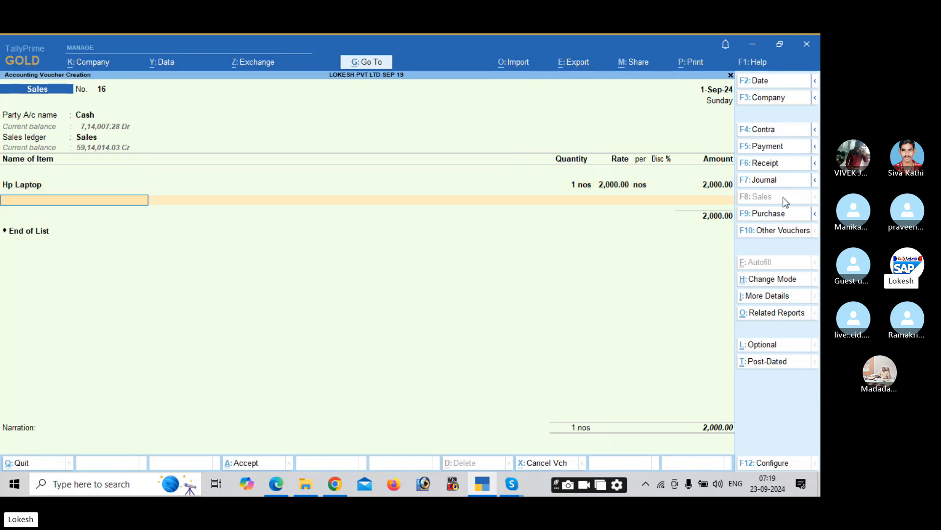
Add Dell Laptop as the second item with quantity 2 nos at a rate of 3,000, and end the item list.
{"action": "type", "text": "d"}
{"action": "key", "text": "Return"}
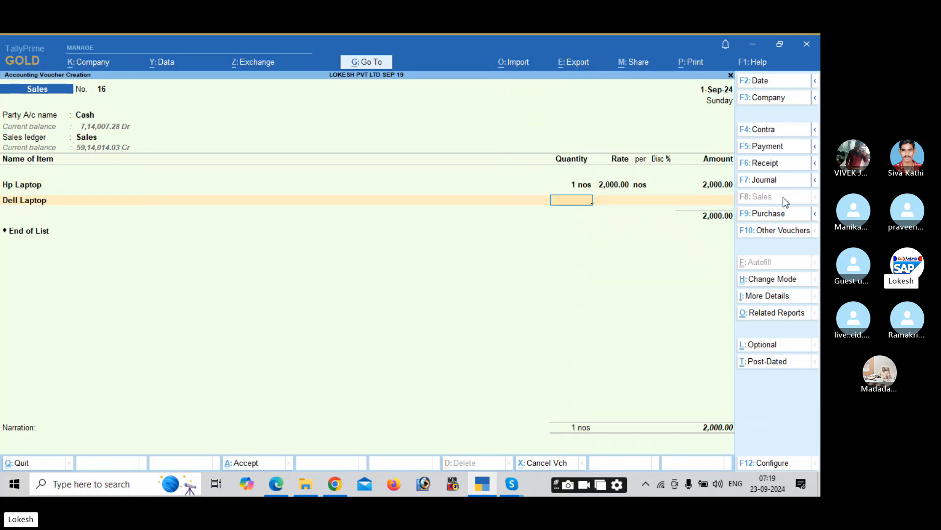
{"action": "type", "text": "2"}
{"action": "key", "text": "Return"}
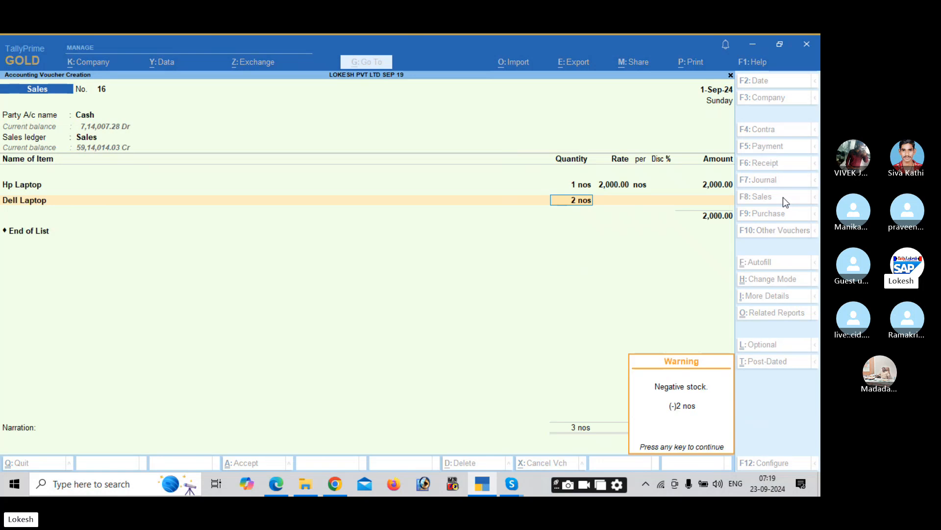
{"action": "key", "text": "Return"}
{"action": "type", "text": "3,000"}
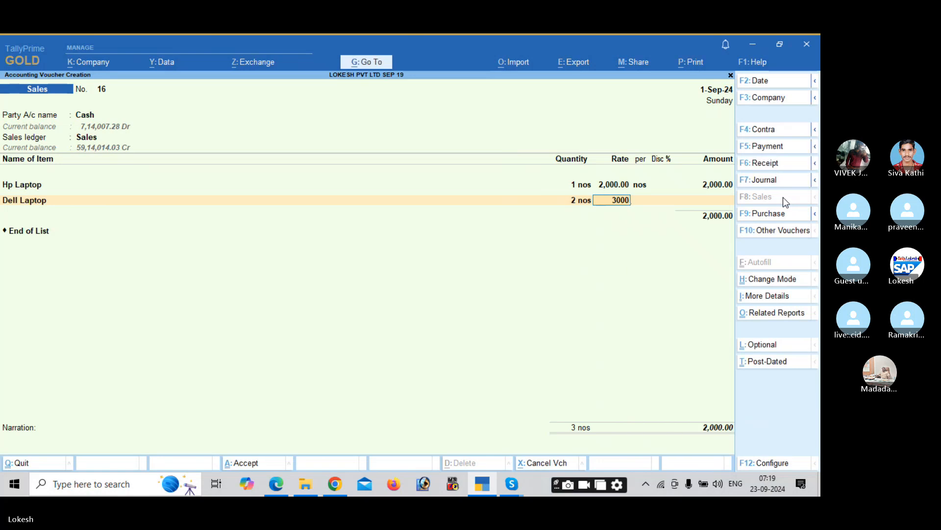
{"action": "key", "text": "Return"}
{"action": "key", "text": "Return"}
{"action": "key", "text": "Return"}
{"action": "key", "text": "Return"}
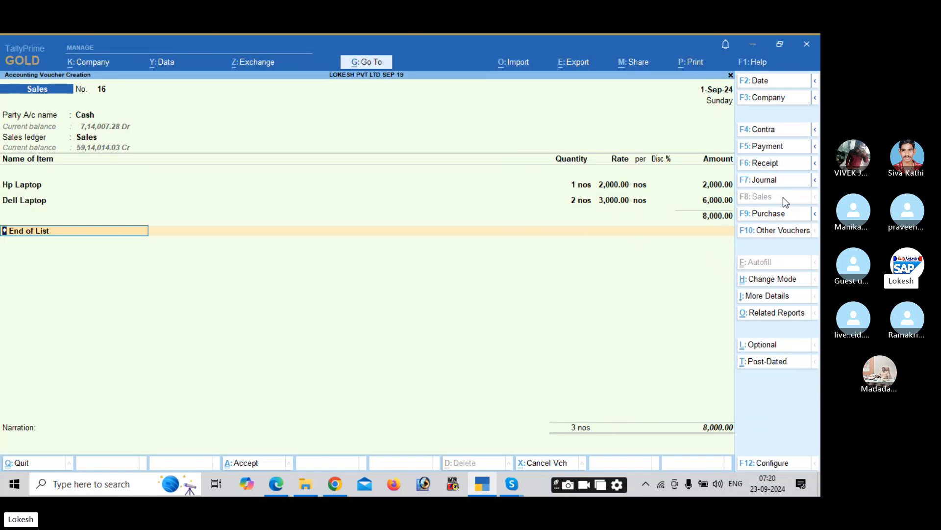
Go back to the Dell Laptop line in the sales voucher and open that stock item for alteration.
{"action": "key", "text": "BackSpace"}
{"action": "key", "text": "BackSpace"}
{"action": "key", "text": "BackSpace"}
{"action": "key", "text": "BackSpace"}
{"action": "key", "text": "BackSpace"}
{"action": "key", "text": "BackSpace"}
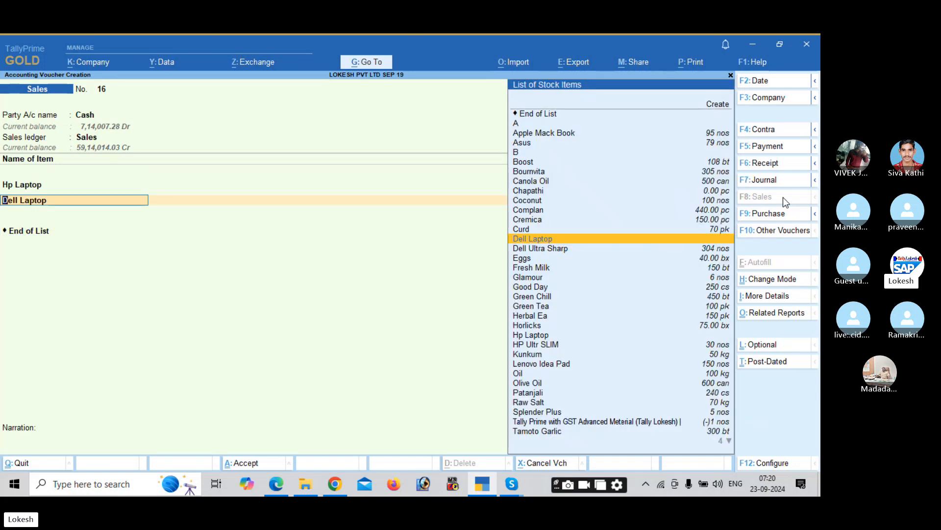
{"action": "key", "text": "ctrl+Return"}
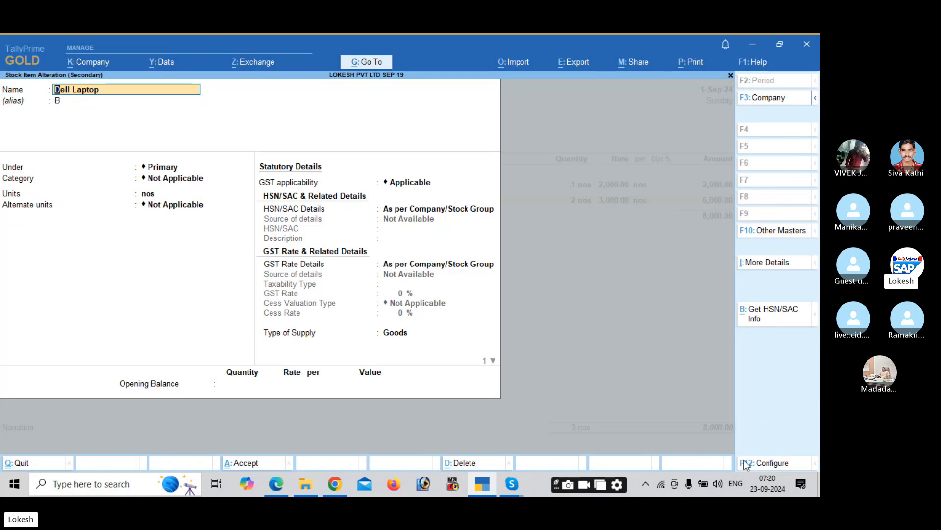
Set Provide aliases for Name to No in the stock item configuration, and quit the Dell Laptop alteration.
{"action": "left_click", "coordinate": [769, 464]}
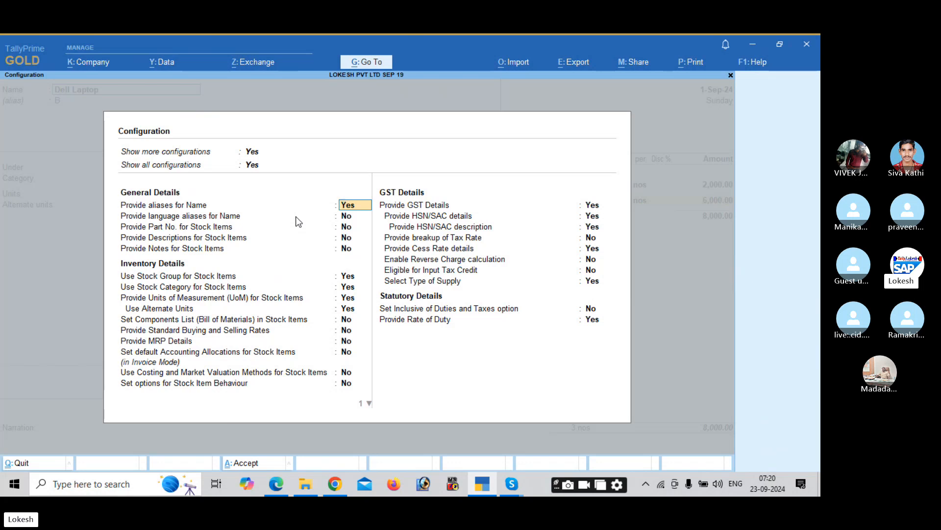
{"action": "type", "text": "n"}
{"action": "key", "text": "Return"}
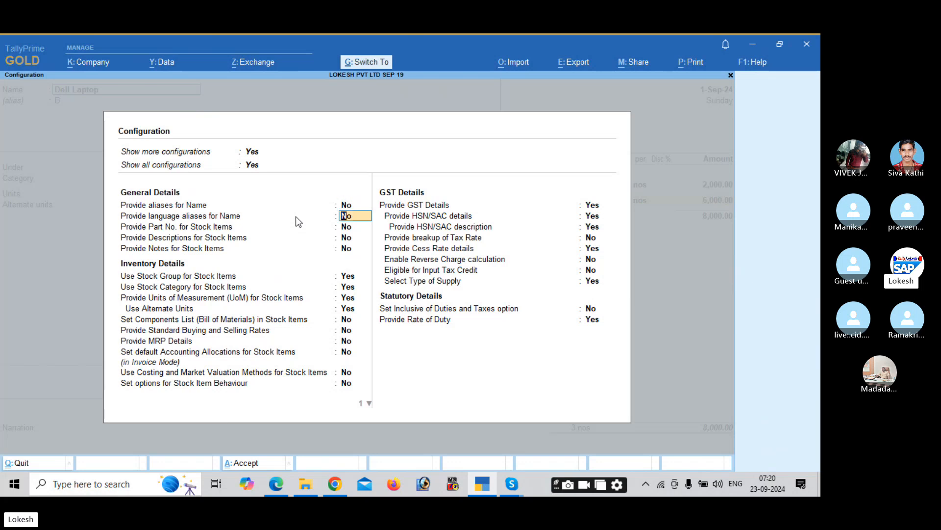
{"action": "key", "text": "ctrl+a"}
{"action": "key", "text": "Escape"}
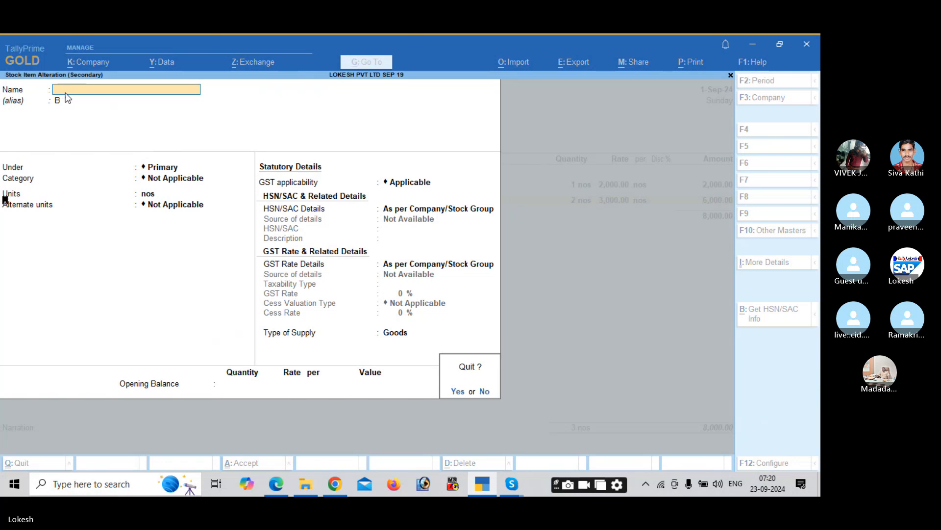
{"action": "key", "text": "y"}
Save the sales voucher and leave voucher entry.
{"action": "key", "text": "ctrl+a"}
{"action": "key", "text": "Escape"}
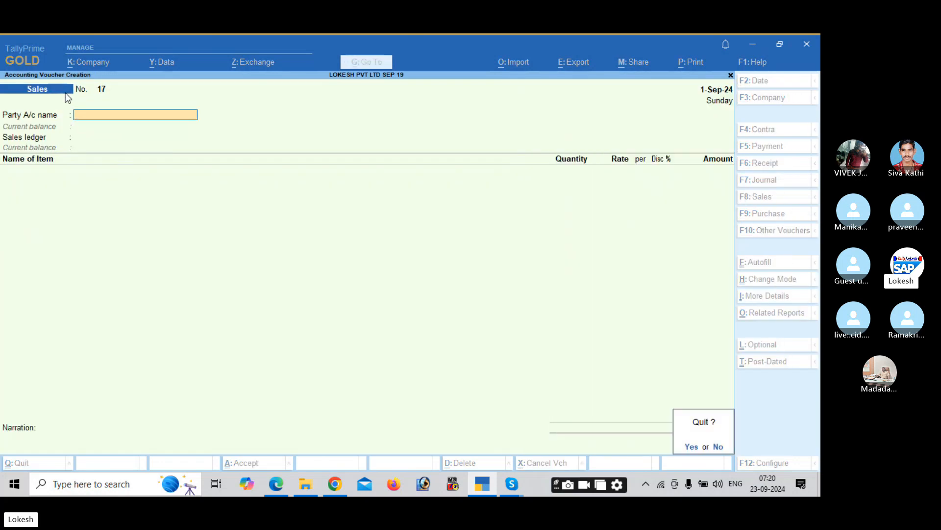
{"action": "key", "text": "y"}
Open the creation form for a new stock item from the masters.
{"action": "key", "text": "Up"}
{"action": "key", "text": "Up"}
{"action": "key", "text": "Up"}
{"action": "key", "text": "Return"}
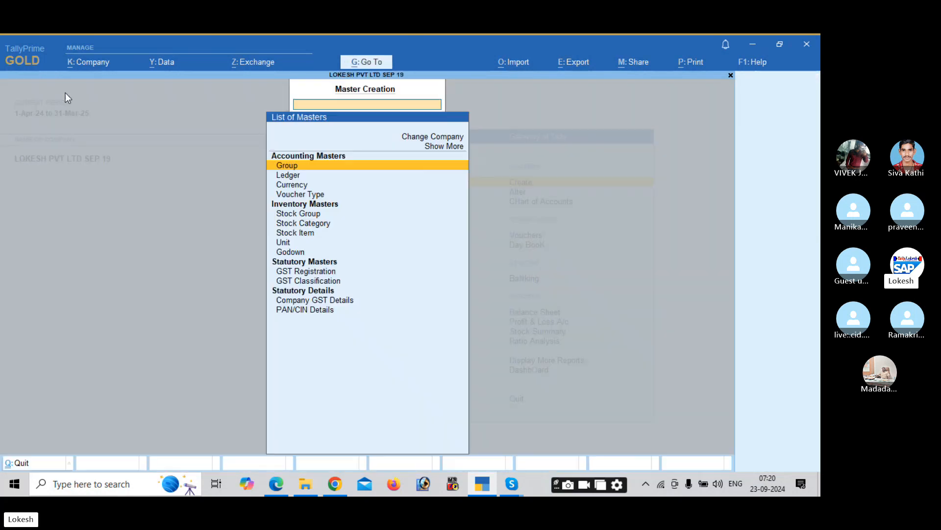
{"action": "key", "text": "Down"}
{"action": "key", "text": "Down"}
{"action": "key", "text": "Down"}
{"action": "key", "text": "Down"}
{"action": "key", "text": "Down"}
{"action": "key", "text": "Down"}
{"action": "key", "text": "Return"}
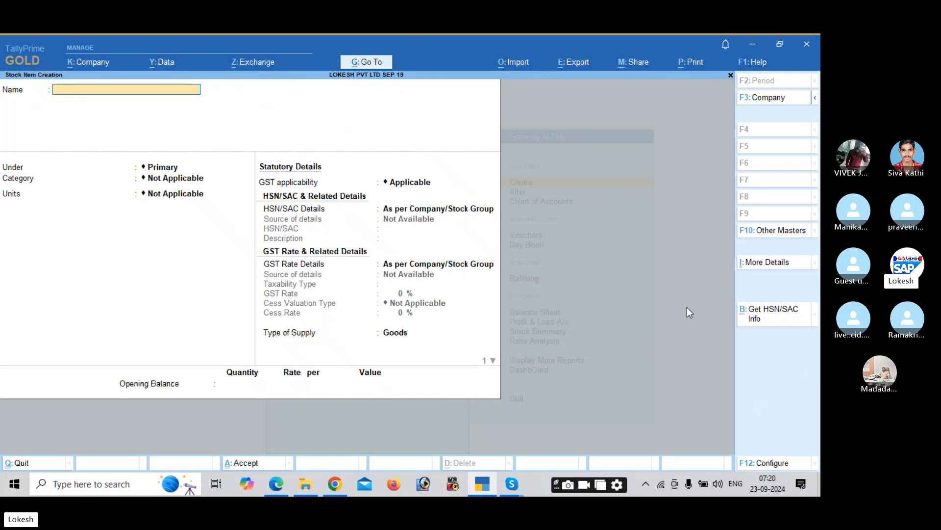
Set Provide aliases for Name to Yes in the stock item configuration and accept it.
{"action": "left_click", "coordinate": [780, 458]}
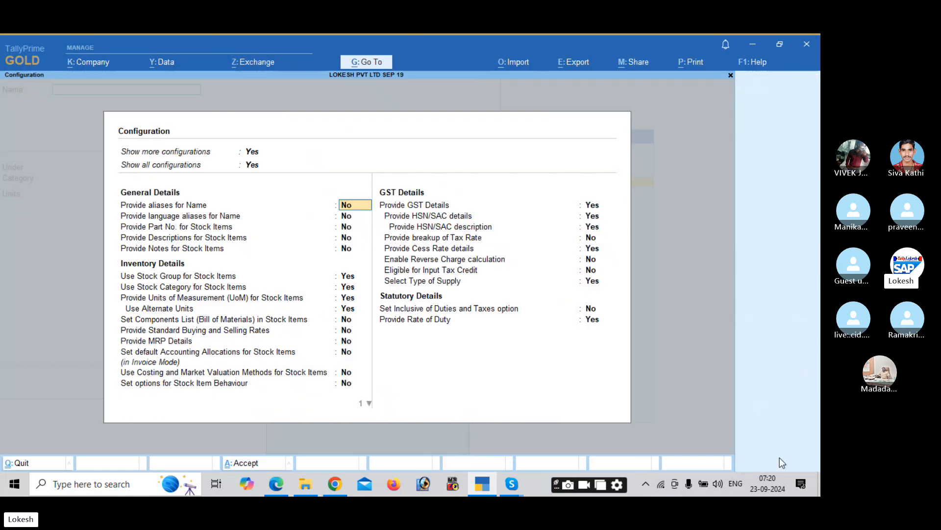
{"action": "type", "text": "y"}
{"action": "key", "text": "Return"}
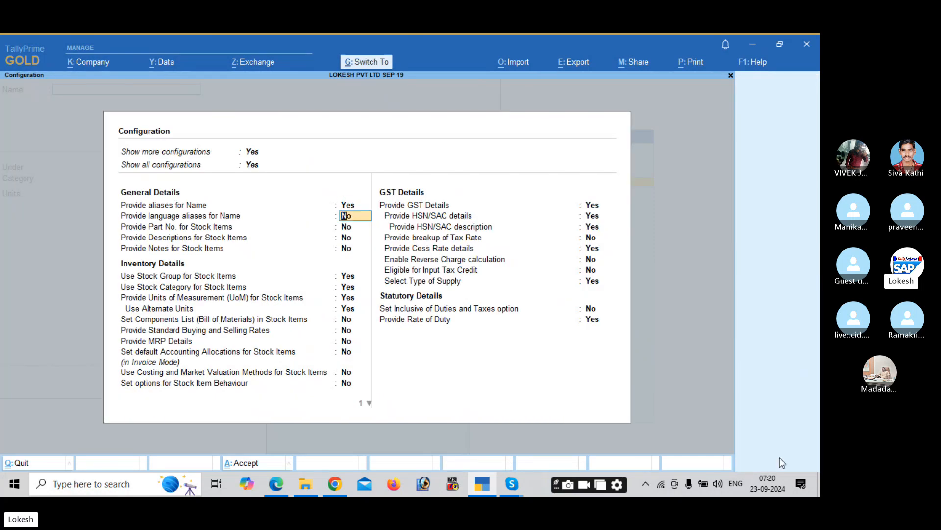
{"action": "key", "text": "ctrl+a"}
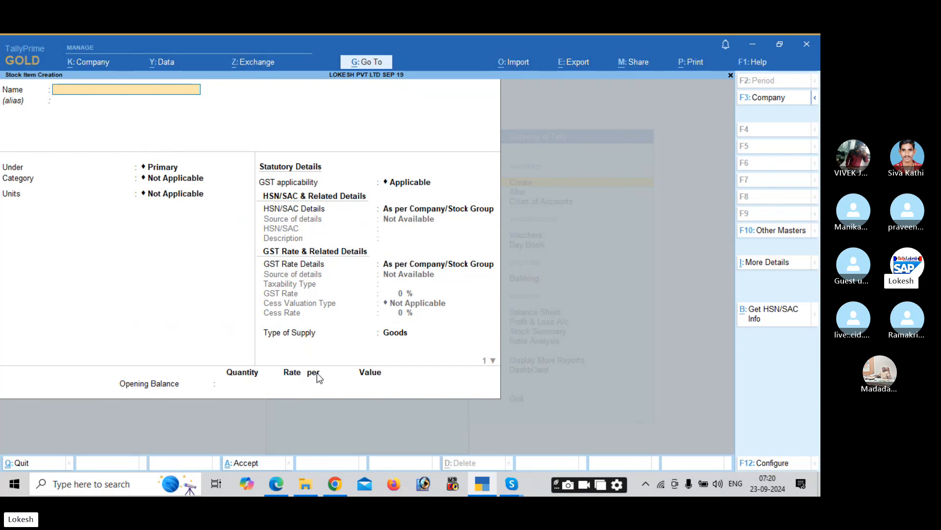
Set Provide Opening Balances for Stock Items to No in the stock item configuration and accept it.
{"action": "left_click", "coordinate": [760, 463]}
{"action": "key", "text": "Down"}
{"action": "key", "text": "Down"}
{"action": "key", "text": "Down"}
{"action": "key", "text": "Down"}
{"action": "key", "text": "Down"}
{"action": "key", "text": "Down"}
{"action": "key", "text": "Down"}
{"action": "key", "text": "Down"}
{"action": "key", "text": "Down"}
{"action": "key", "text": "Down"}
{"action": "key", "text": "Down"}
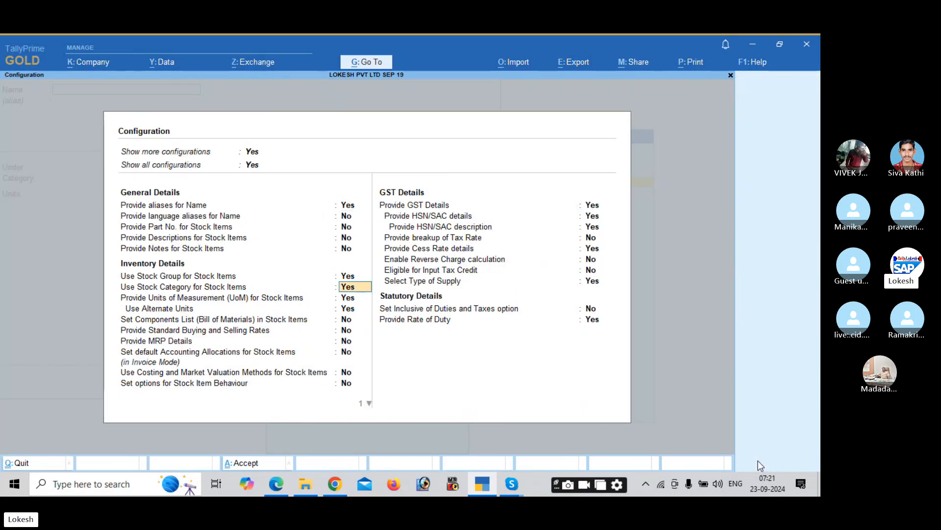
{"action": "key", "text": "Down"}
{"action": "key", "text": "Down"}
{"action": "key", "text": "Down"}
{"action": "key", "text": "Down"}
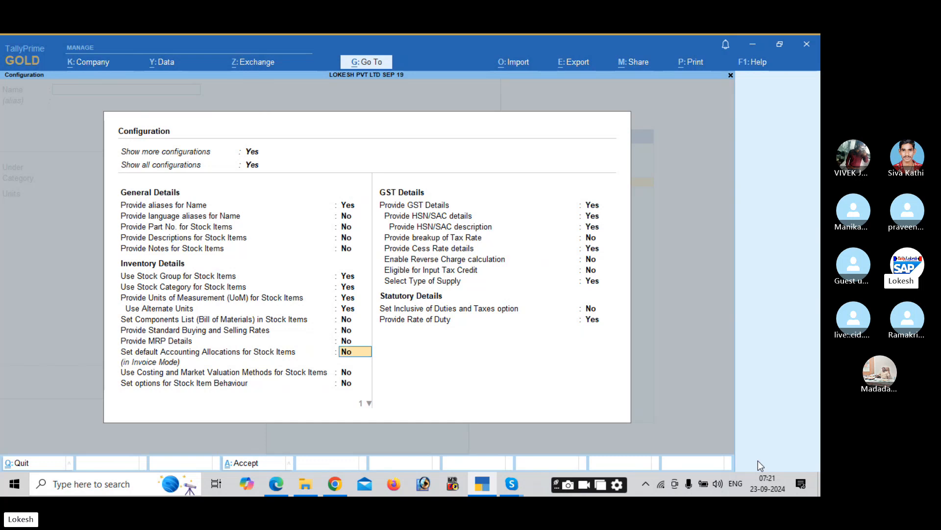
{"action": "key", "text": "Down"}
{"action": "key", "text": "Down"}
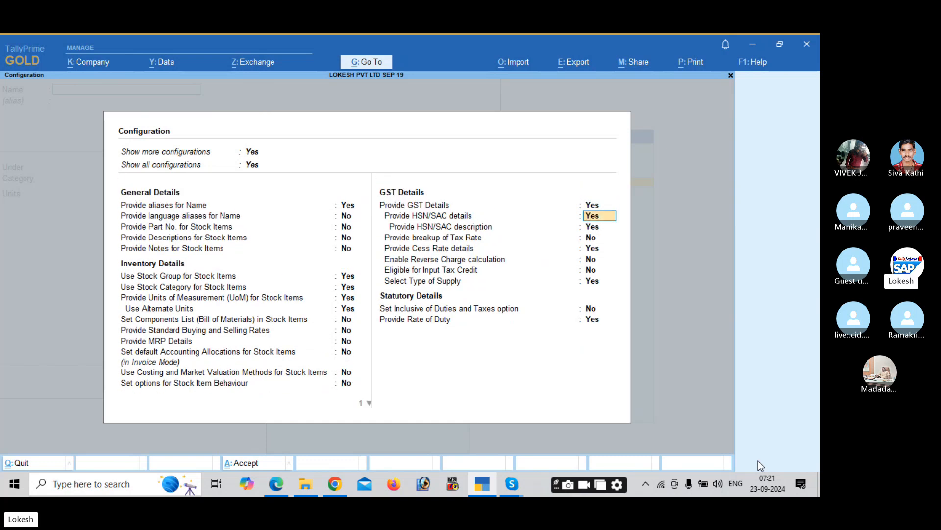
{"action": "key", "text": "Down"}
{"action": "key", "text": "Up"}
{"action": "key", "text": "Up"}
{"action": "key", "text": "Up"}
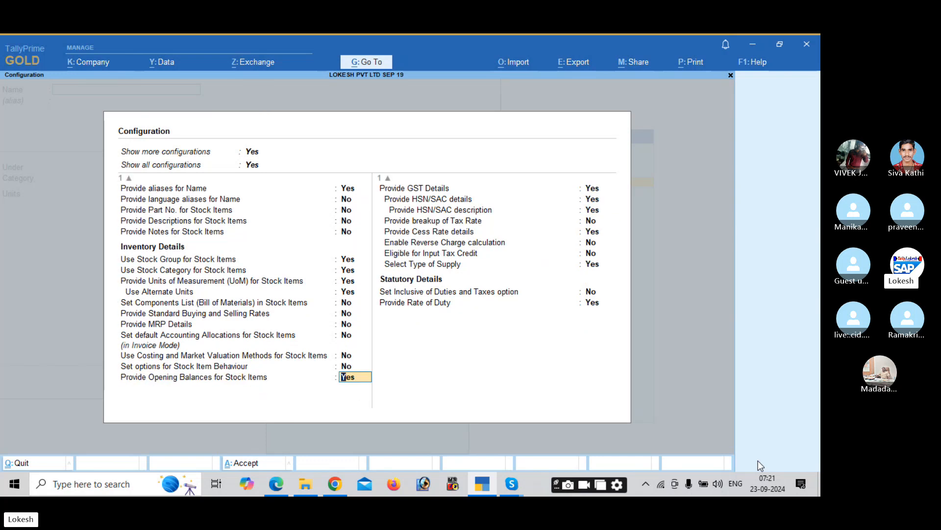
{"action": "key", "text": "Down"}
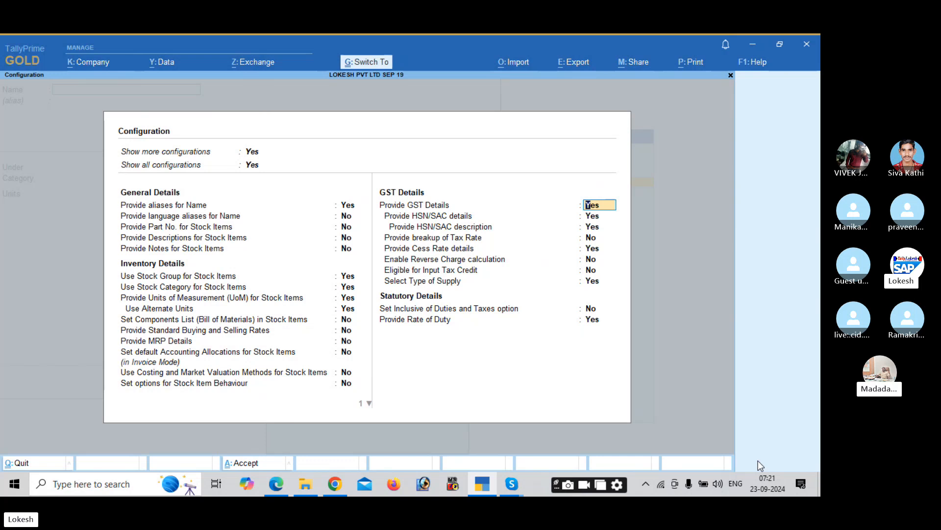
{"action": "key", "text": "ctrl+a"}
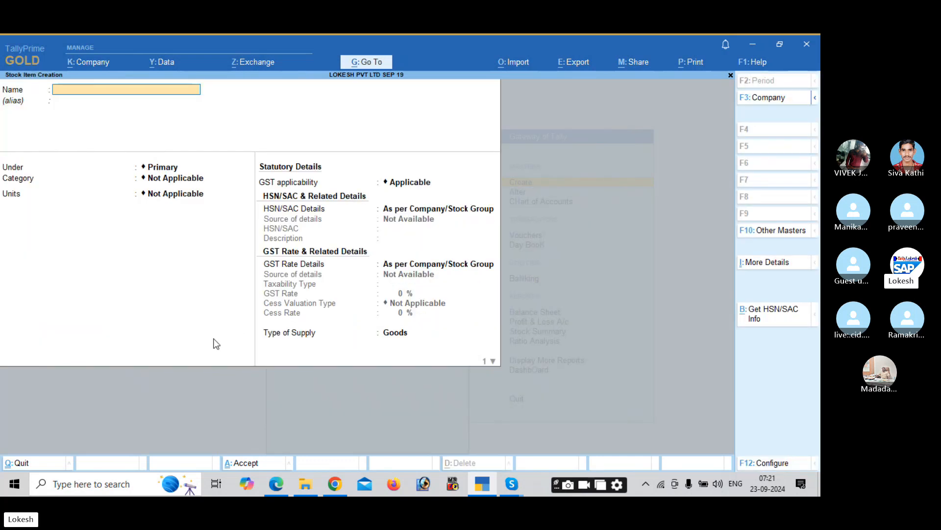
Set Provide Opening Balances for Stock Items back to Yes in the stock item configuration.
{"action": "left_click", "coordinate": [778, 468]}
{"action": "key", "text": "Down"}
{"action": "key", "text": "Down"}
{"action": "key", "text": "Down"}
{"action": "key", "text": "Down"}
{"action": "key", "text": "Down"}
{"action": "key", "text": "Down"}
{"action": "key", "text": "Down"}
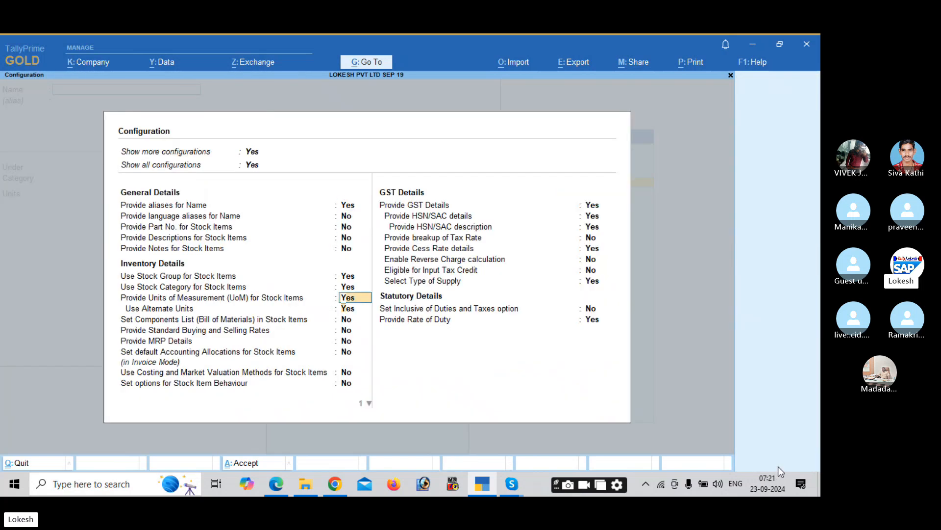
{"action": "key", "text": "Down"}
{"action": "key", "text": "Down"}
{"action": "key", "text": "Down"}
{"action": "key", "text": "Down"}
{"action": "key", "text": "Down"}
{"action": "key", "text": "Down"}
{"action": "key", "text": "Down"}
{"action": "key", "text": "Down"}
{"action": "key", "text": "Down"}
{"action": "key", "text": "Up"}
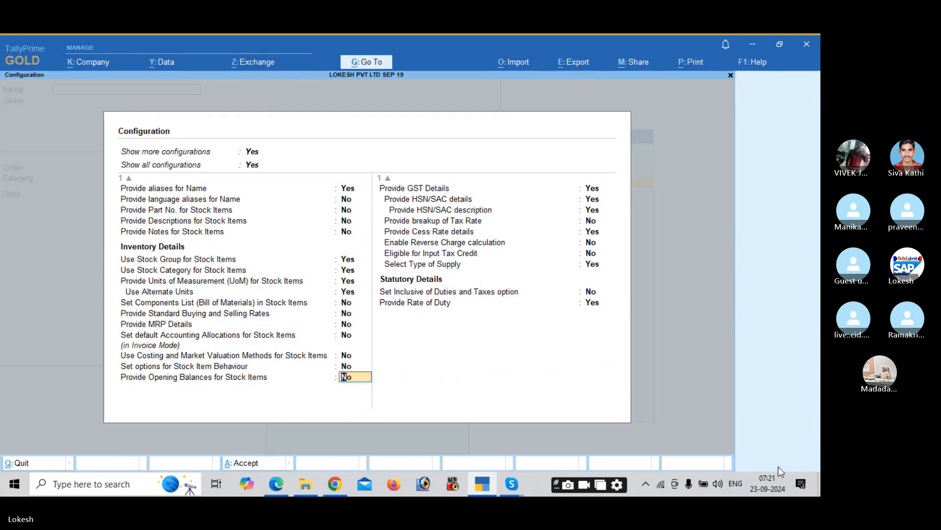
{"action": "key", "text": "Down"}
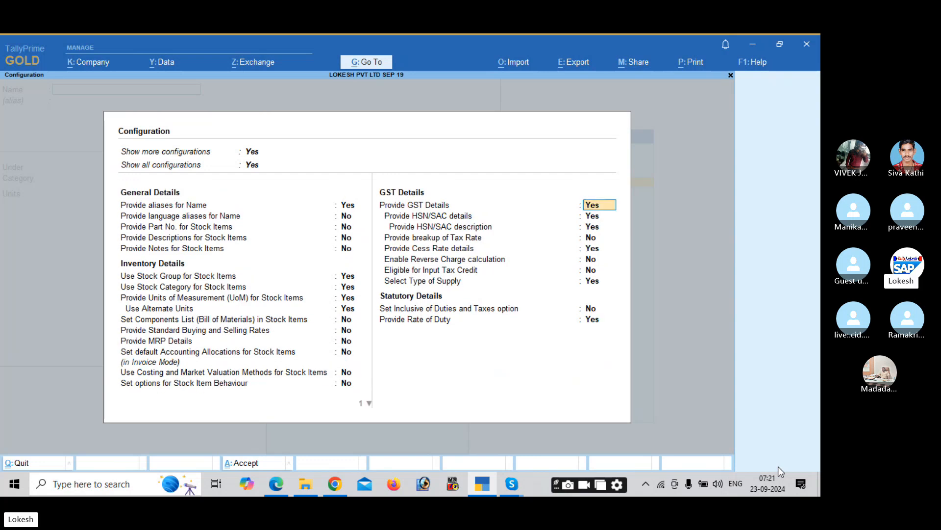
{"action": "key", "text": "Escape"}
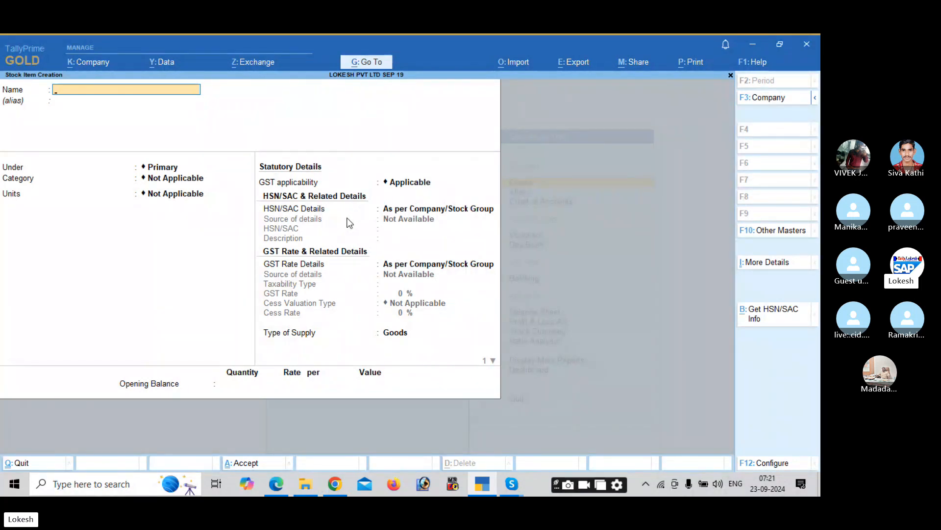
Set Provide GST Details to No in the stock item configuration and accept it.
{"action": "left_click", "coordinate": [783, 464]}
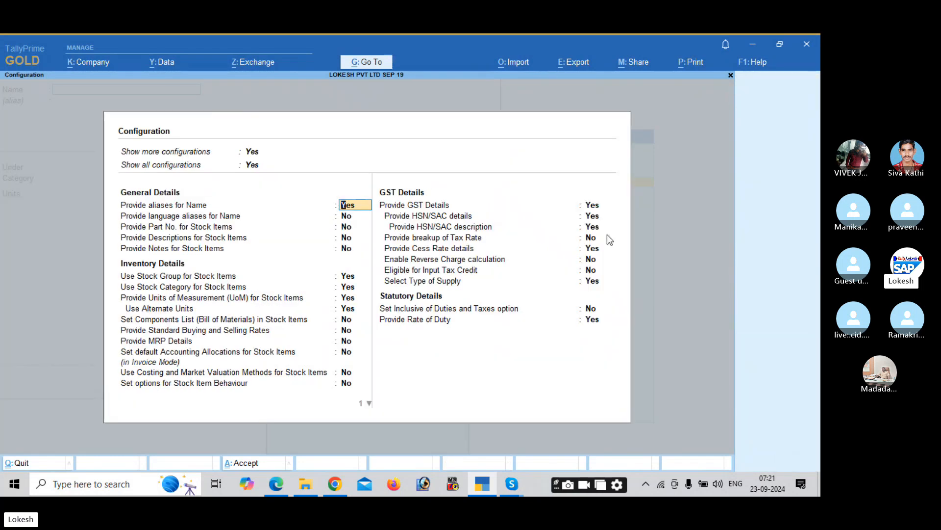
{"action": "left_click", "coordinate": [588, 208]}
{"action": "key", "text": "n"}
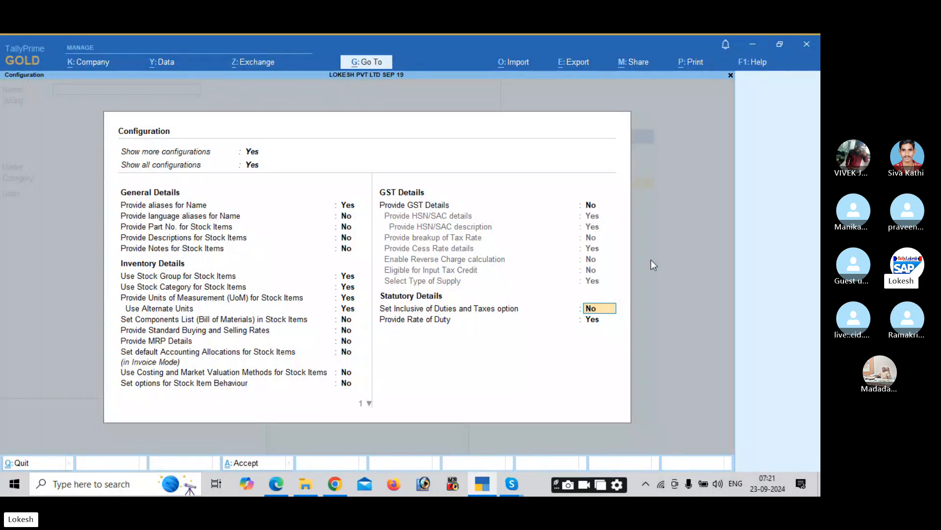
{"action": "key", "text": "ctrl+a"}
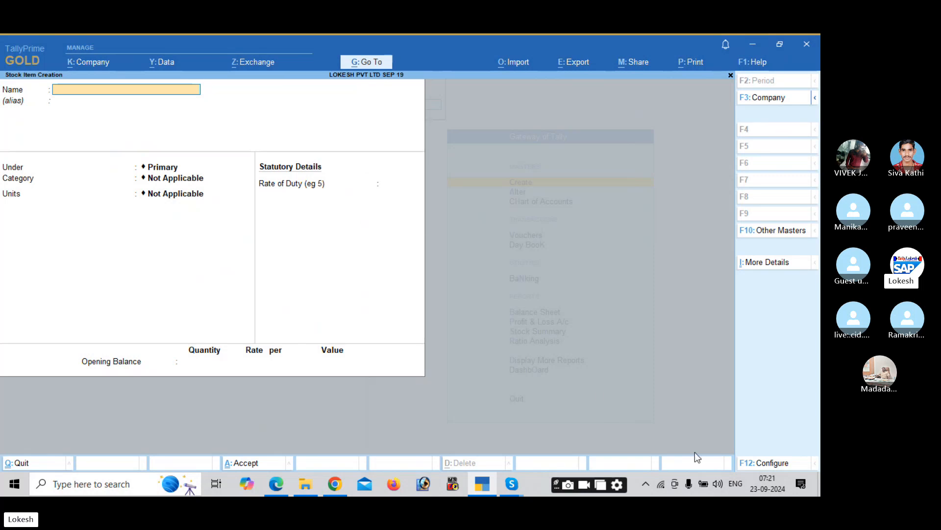
Set Provide GST Details back to Yes in the stock item configuration and accept it.
{"action": "left_click", "coordinate": [777, 463]}
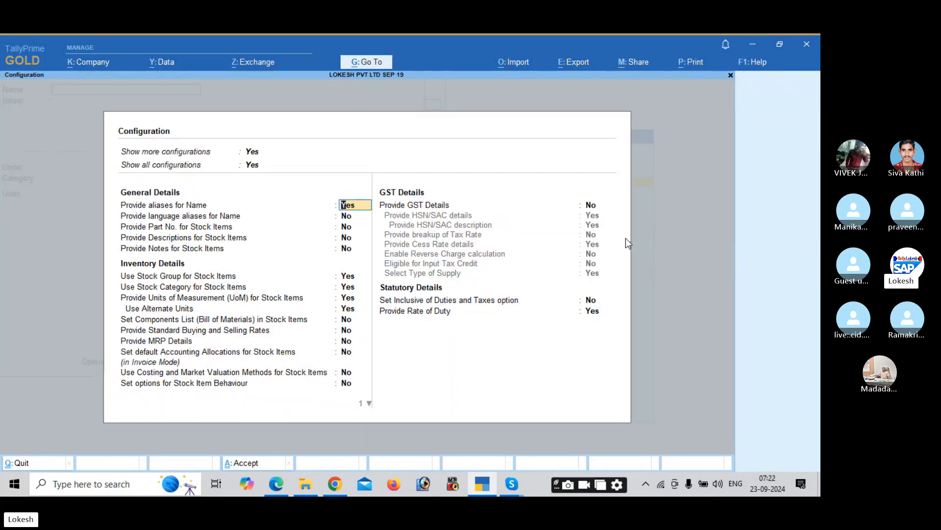
{"action": "left_click", "coordinate": [592, 208]}
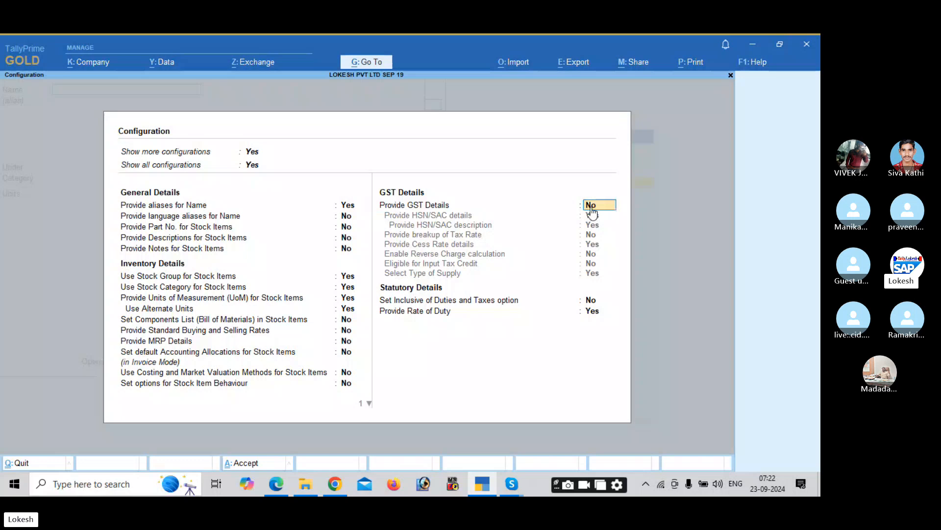
{"action": "key", "text": "y"}
{"action": "key", "text": "ctrl+a"}
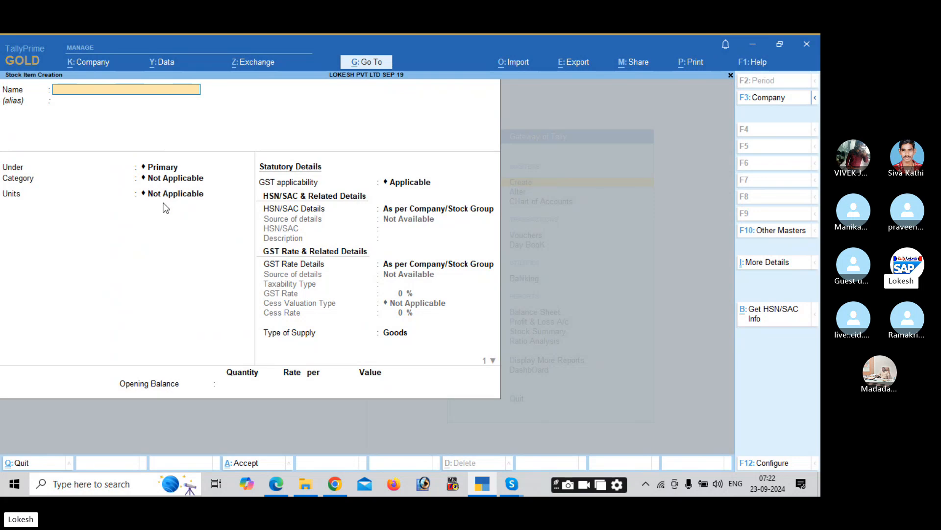
Set Use Stock Group, Use Stock Category and Provide Units of Measurement for Stock Items to No, and accept the configuration.
{"action": "left_click", "coordinate": [768, 466]}
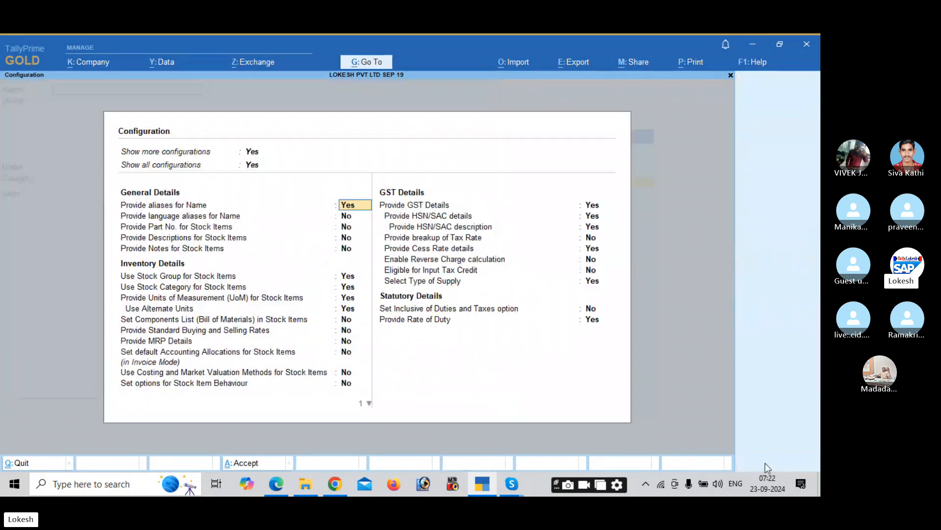
{"action": "left_click", "coordinate": [346, 278]}
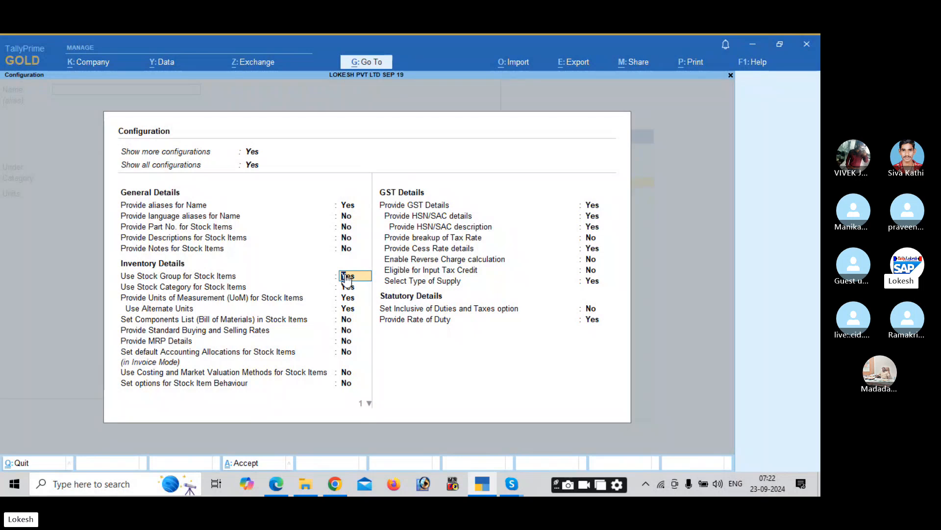
{"action": "key", "text": "n"}
{"action": "key", "text": "n"}
{"action": "key", "text": "n"}
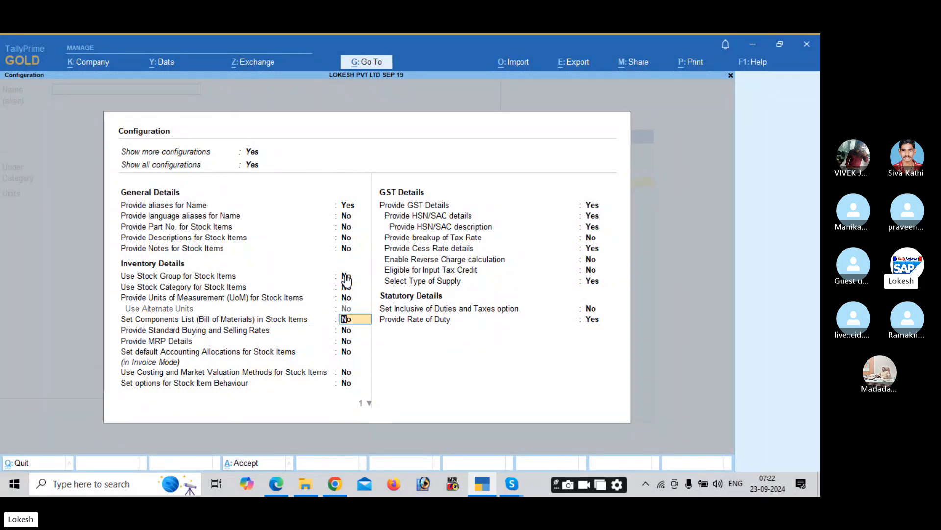
{"action": "key", "text": "ctrl+a"}
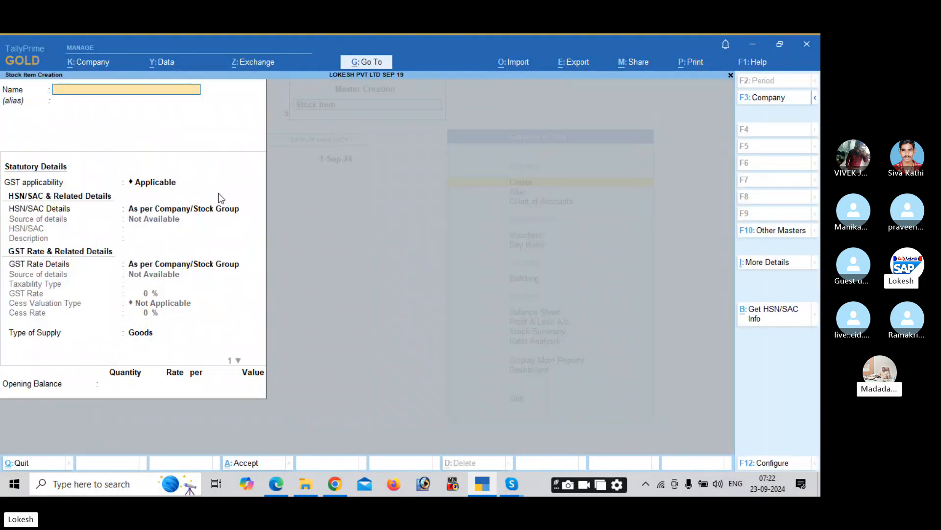
Set Use Stock Group, Use Stock Category and Provide Units of Measurement back to Yes, and quit the stock item creation.
{"action": "left_click", "coordinate": [784, 463]}
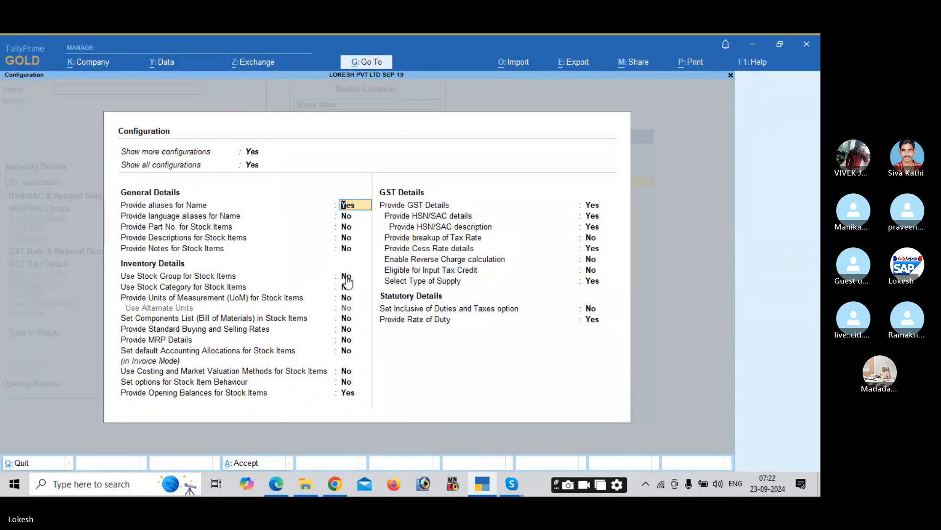
{"action": "left_click", "coordinate": [346, 276]}
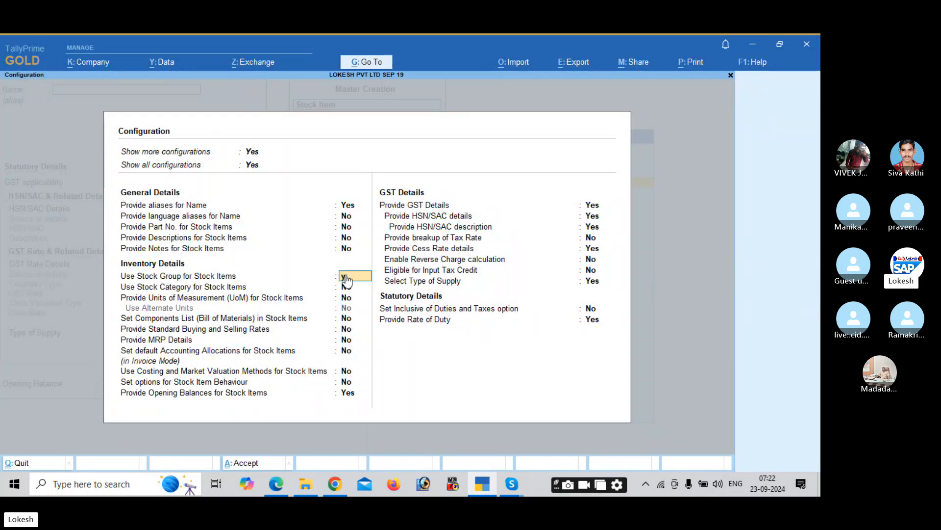
{"action": "type", "text": "y"}
{"action": "key", "text": "Return"}
{"action": "type", "text": "y"}
{"action": "key", "text": "Return"}
{"action": "type", "text": "y"}
{"action": "key", "text": "Return"}
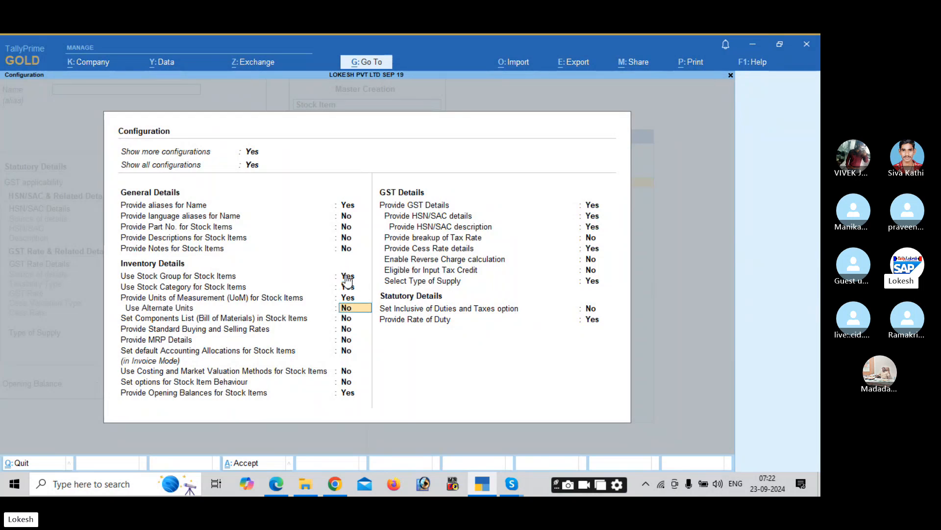
{"action": "key", "text": "ctrl+a"}
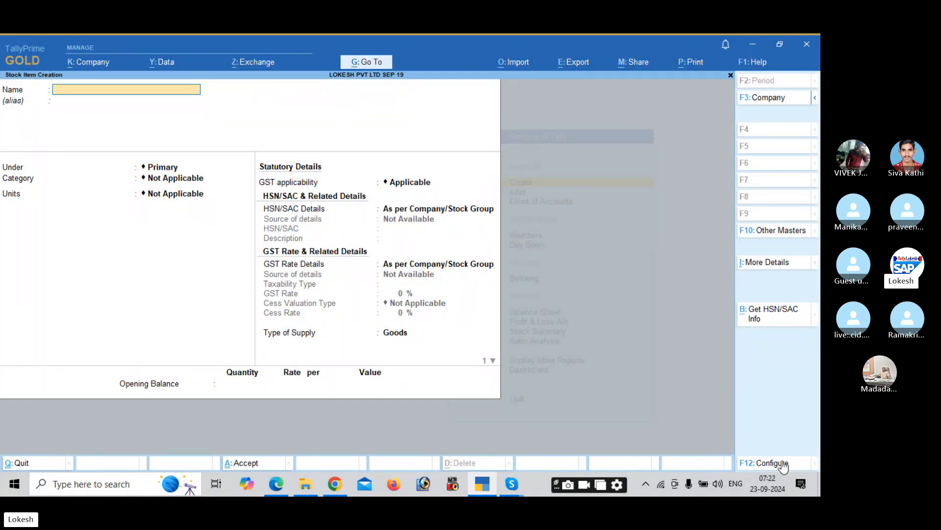
{"action": "key", "text": "Escape"}
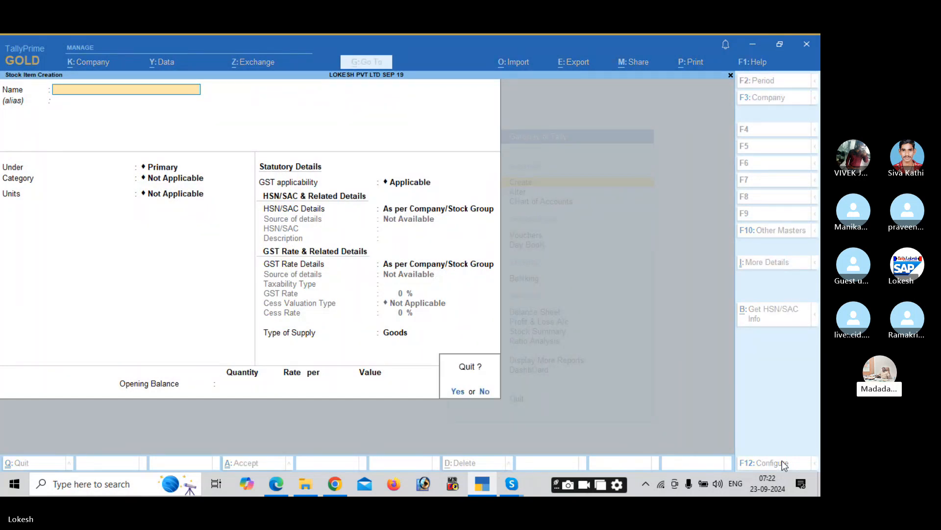
{"action": "key", "text": "y"}
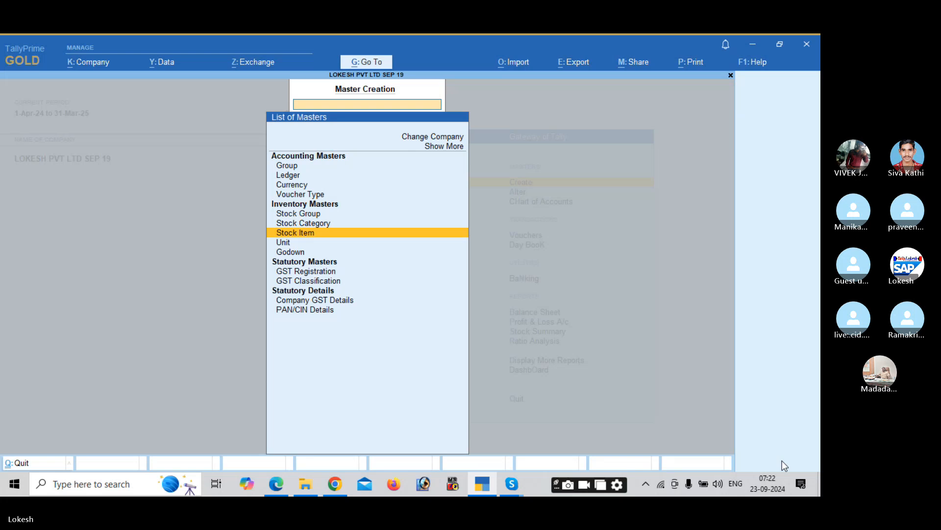
View the ledger creation form, and quit back to the Gateway of Tally without creating a ledger.
{"action": "key", "text": "Up"}
{"action": "key", "text": "Up"}
{"action": "key", "text": "Up"}
{"action": "key", "text": "Up"}
{"action": "key", "text": "Up"}
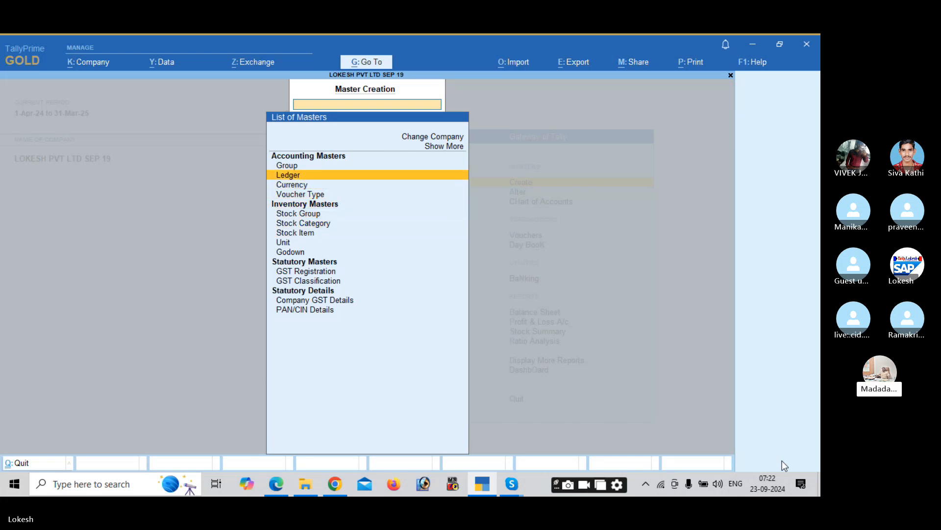
{"action": "key", "text": "Return"}
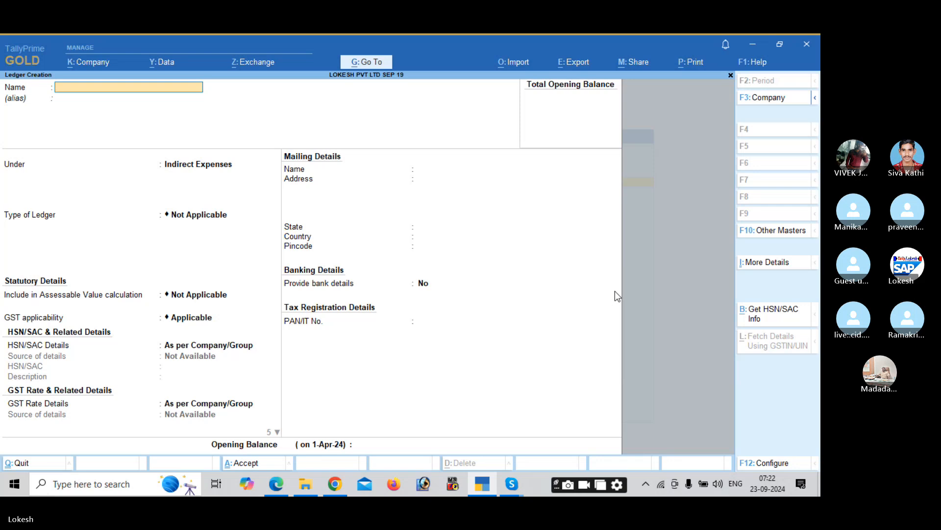
{"action": "key", "text": "Escape"}
{"action": "key", "text": "y"}
{"action": "key", "text": "Escape"}
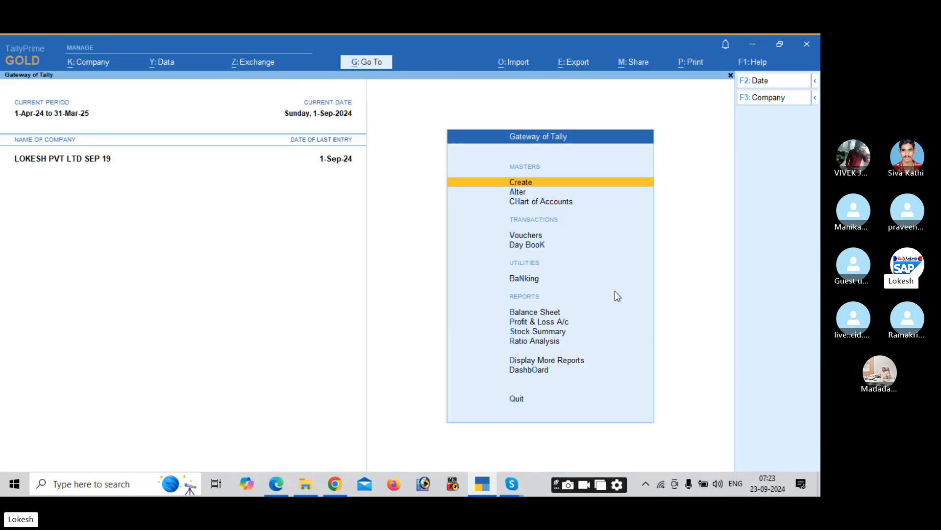
Open the stock item Apple Mack Book for alteration.
{"action": "key", "text": "Down"}
{"action": "key", "text": "Return"}
{"action": "key", "text": "Down"}
{"action": "key", "text": "Down"}
{"action": "key", "text": "Down"}
{"action": "key", "text": "Down"}
{"action": "key", "text": "Down"}
{"action": "key", "text": "Down"}
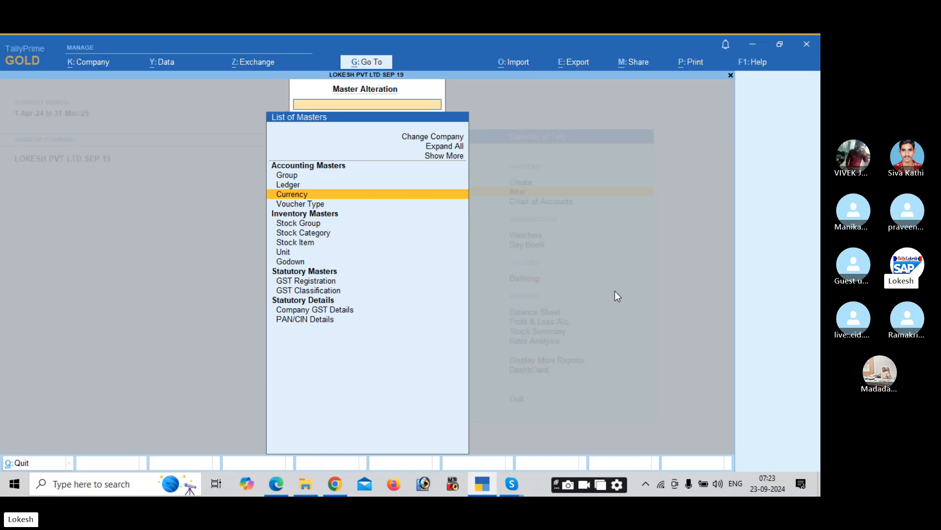
{"action": "key", "text": "Return"}
{"action": "key", "text": "Down"}
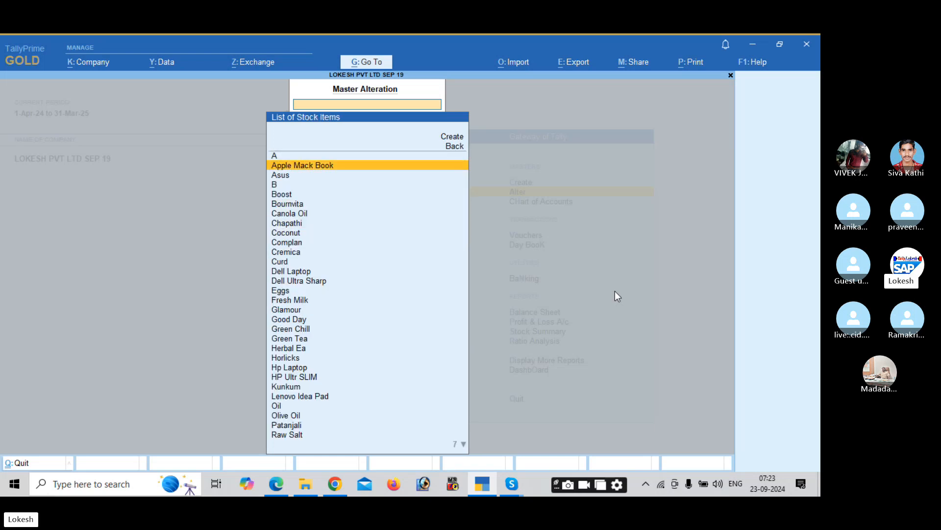
{"action": "key", "text": "Down"}
{"action": "key", "text": "Up"}
{"action": "key", "text": "Return"}
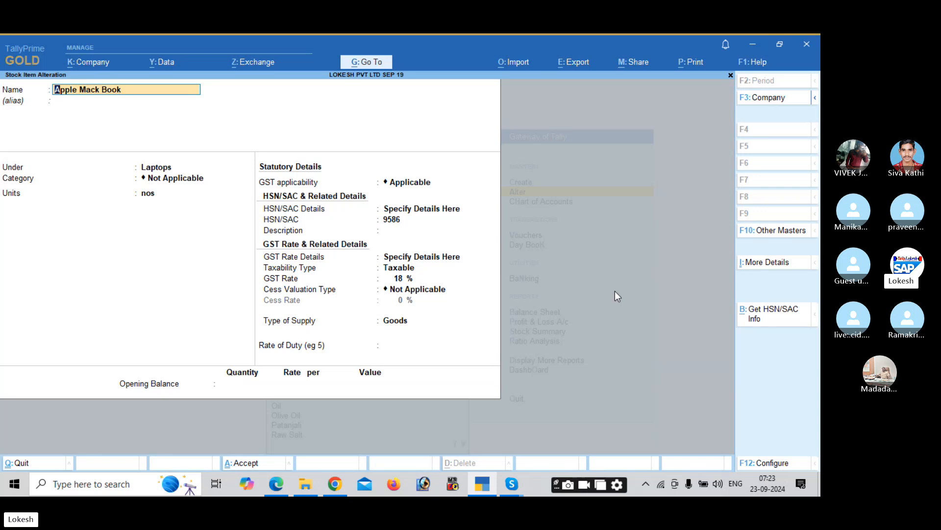
Set the HSN/SAC code of Apple Mack Book to 8547, keeping its name, group, category and units.
{"action": "key", "text": "Return"}
{"action": "key", "text": "Return"}
{"action": "key", "text": "Return"}
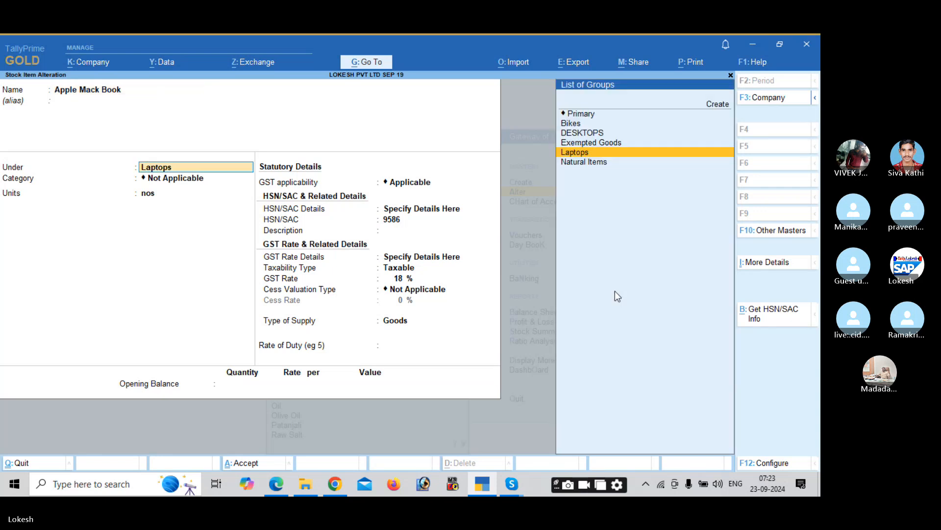
{"action": "key", "text": "Return"}
{"action": "key", "text": "Return"}
{"action": "key", "text": "Return"}
{"action": "key", "text": "Return"}
{"action": "key", "text": "Return"}
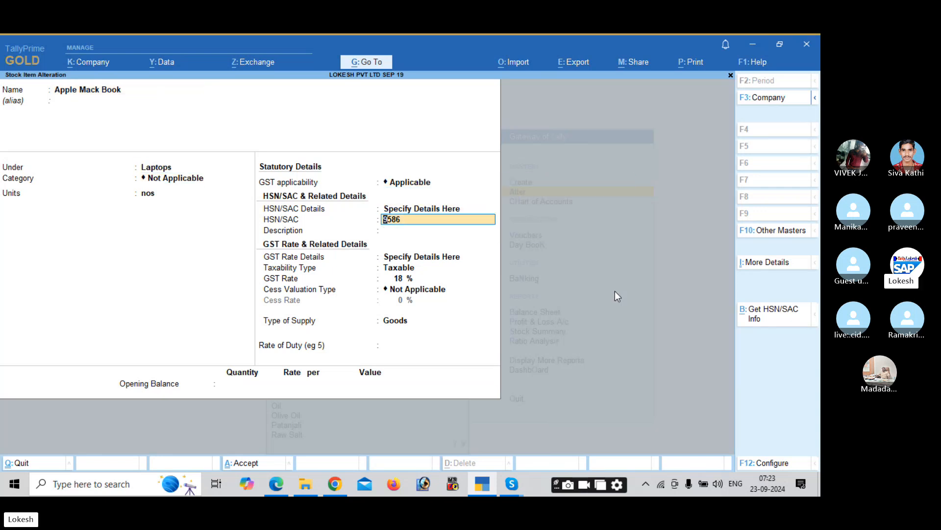
{"action": "type", "text": "8547"}
{"action": "key", "text": "Return"}
Set the item's GST rate to 12% with effective date 1-Sep-24, accept the alteration and return to the Gateway of Tally.
{"action": "key", "text": "Return"}
{"action": "key", "text": "Return"}
{"action": "key", "text": "Return"}
{"action": "key", "text": "Return"}
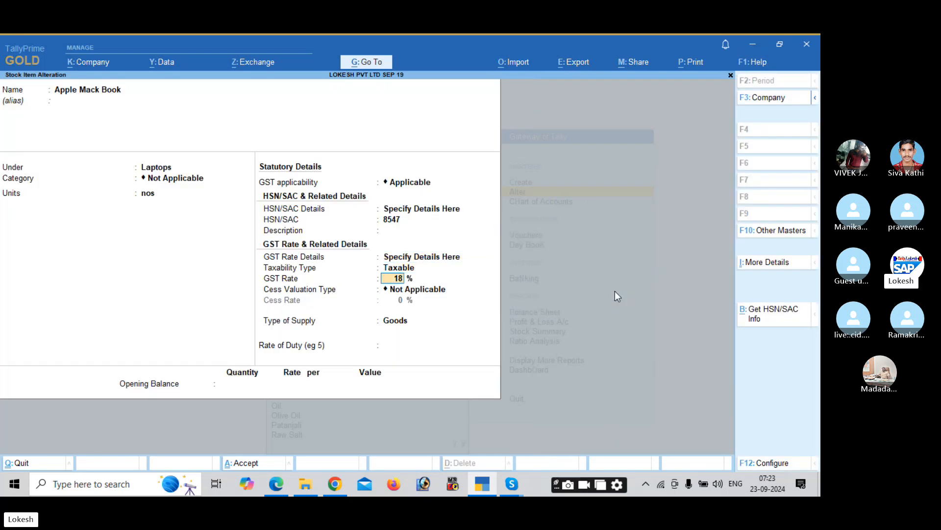
{"action": "type", "text": "12"}
{"action": "key", "text": "Return"}
{"action": "key", "text": "Return"}
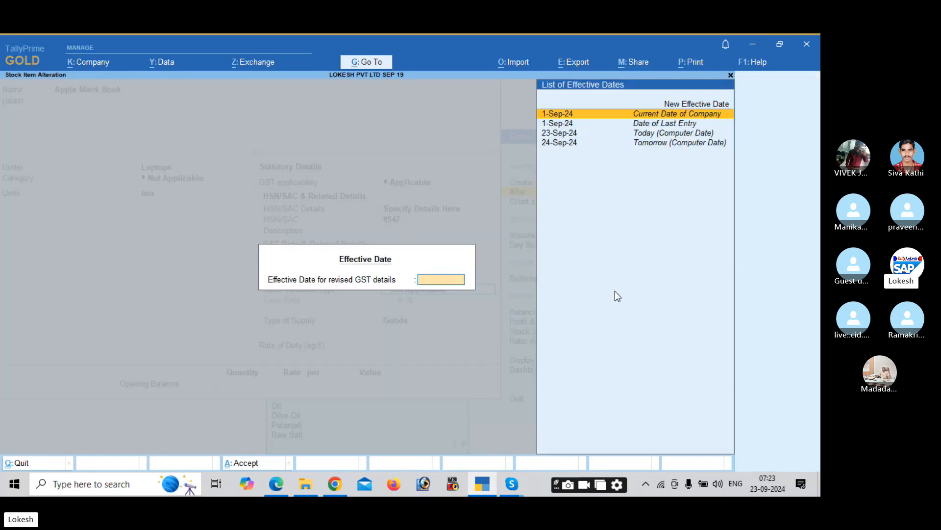
{"action": "key", "text": "Return"}
{"action": "key", "text": "ctrl+a"}
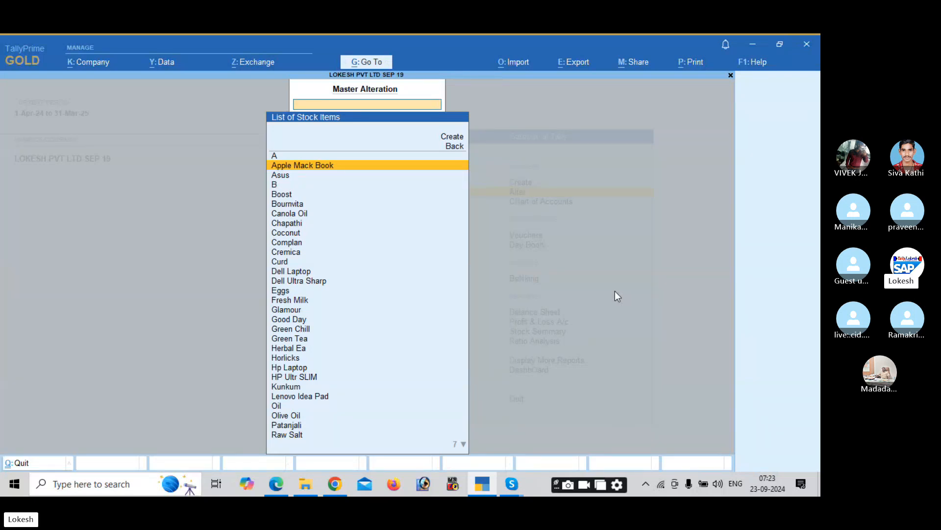
{"action": "key", "text": "Escape"}
{"action": "key", "text": "Escape"}
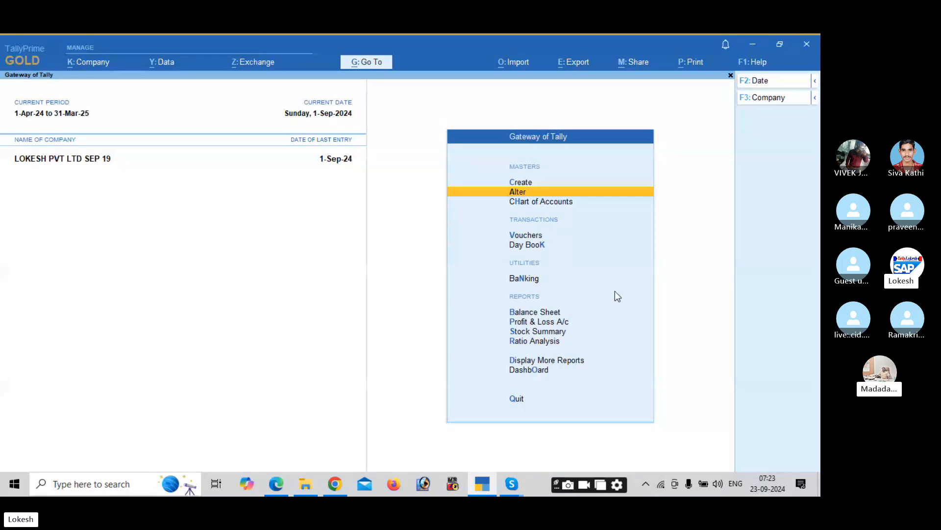
Open the Postage payment voucher No. 4 from the Day Book for alteration.
{"action": "key", "text": "Down"}
{"action": "key", "text": "Down"}
{"action": "key", "text": "Down"}
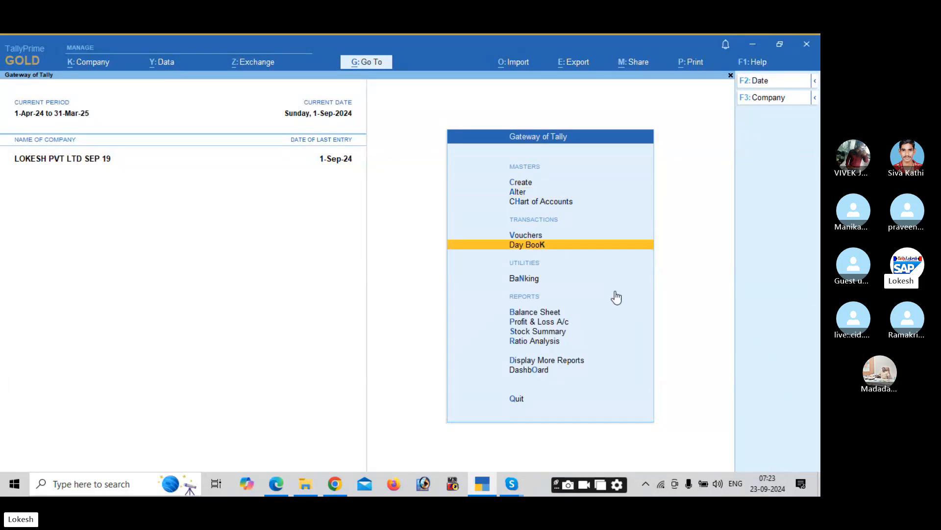
{"action": "key", "text": "Return"}
{"action": "key", "text": "Down"}
{"action": "key", "text": "Down"}
{"action": "key", "text": "Down"}
{"action": "key", "text": "Down"}
{"action": "key", "text": "Down"}
{"action": "key", "text": "Down"}
{"action": "key", "text": "Down"}
{"action": "key", "text": "Down"}
{"action": "key", "text": "Down"}
{"action": "key", "text": "Down"}
{"action": "key", "text": "Down"}
{"action": "key", "text": "Down"}
{"action": "key", "text": "Down"}
{"action": "key", "text": "Down"}
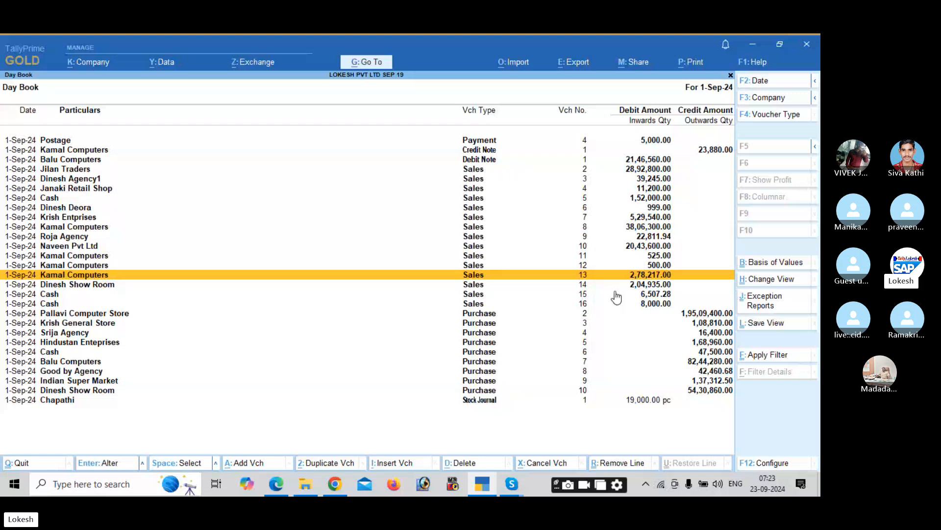
{"action": "key", "text": "Home"}
{"action": "key", "text": "Return"}
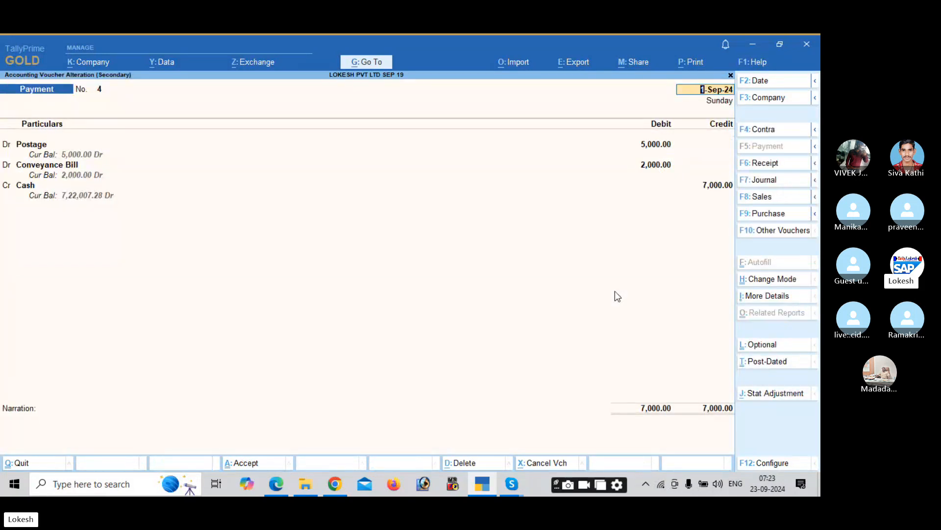
Set the voucher's Postage debit to 20,000 and Conveyance Bill debit to 25,000, and accept it.
{"action": "key", "text": "Return"}
{"action": "key", "text": "Return"}
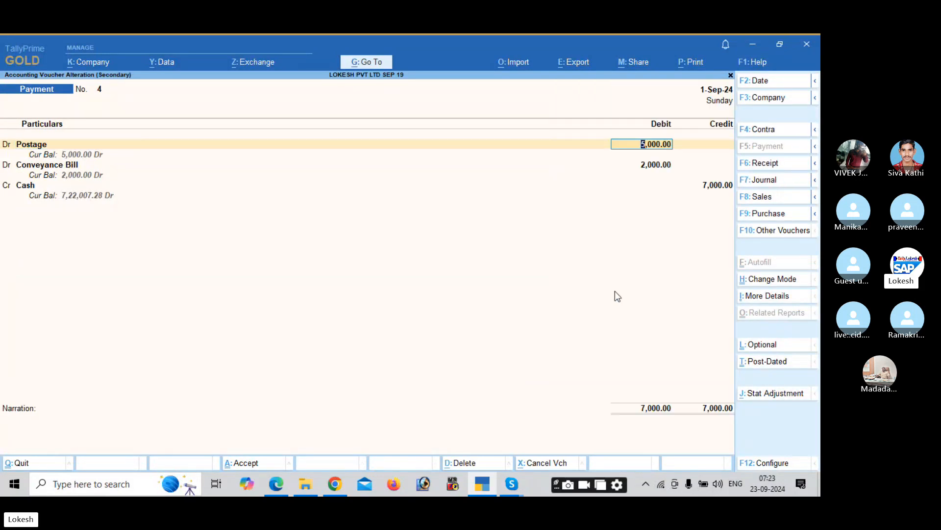
{"action": "type", "text": "20000"}
{"action": "key", "text": "Return"}
{"action": "key", "text": "Return"}
{"action": "type", "text": "2"}
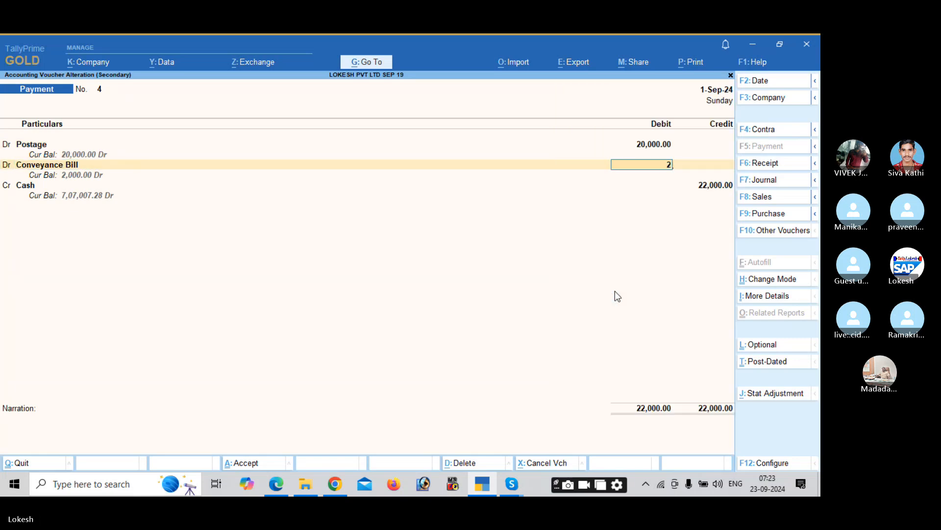
{"action": "type", "text": "5,000"}
{"action": "key", "text": "Return"}
{"action": "key", "text": "Return"}
{"action": "key", "text": "Return"}
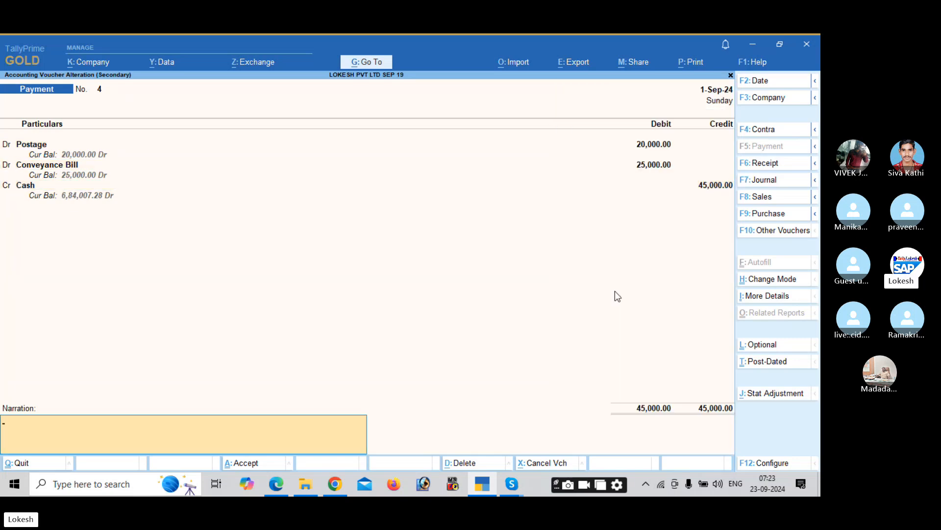
{"action": "key", "text": "Return"}
{"action": "key", "text": "Return"}
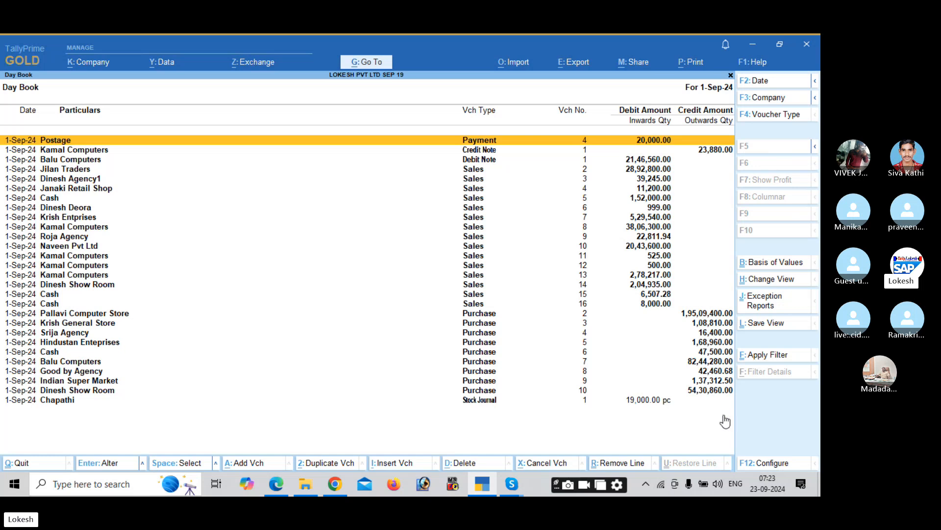
View the Day Book configuration options, and return to the Gateway of Tally without changing them.
{"action": "left_click", "coordinate": [774, 463]}
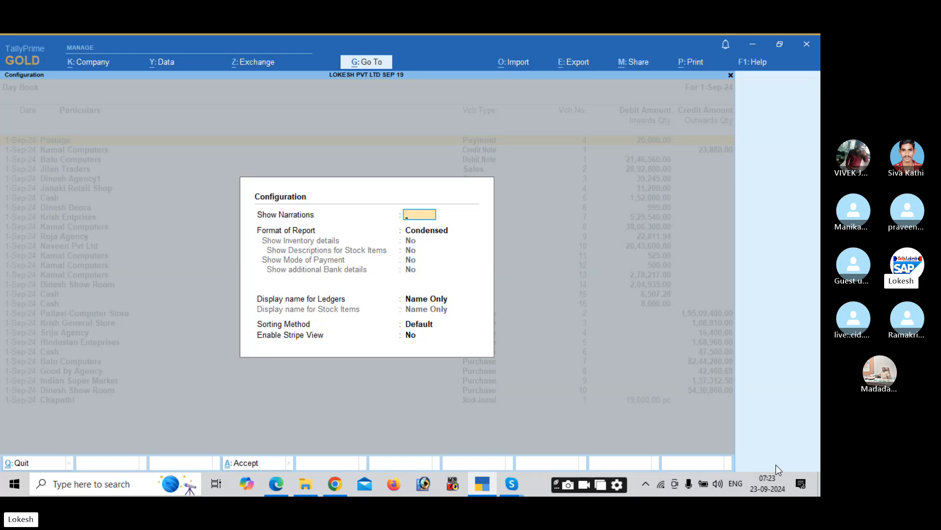
{"action": "key", "text": "Escape"}
{"action": "key", "text": "Escape"}
View the configuration options of a new payment voucher, and quit the voucher without entering anything.
{"action": "key", "text": "Up"}
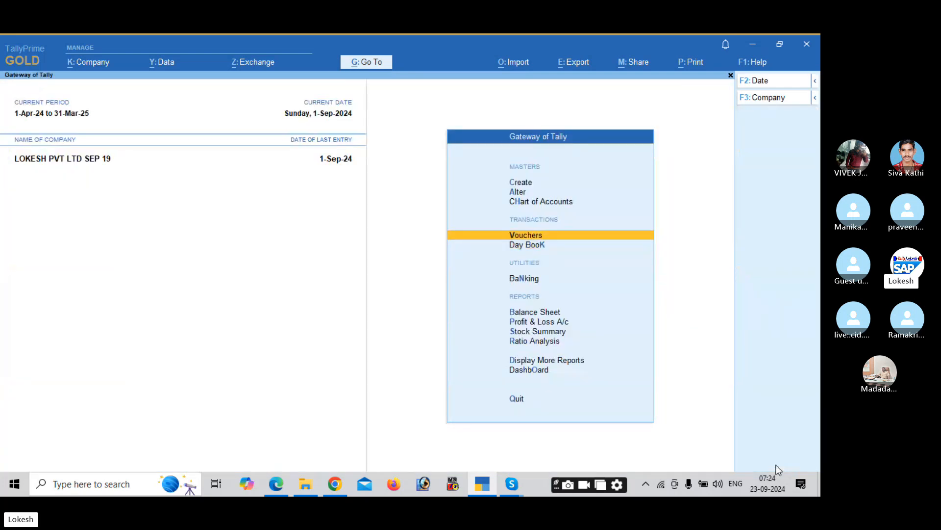
{"action": "key", "text": "Return"}
{"action": "left_click", "coordinate": [776, 467]}
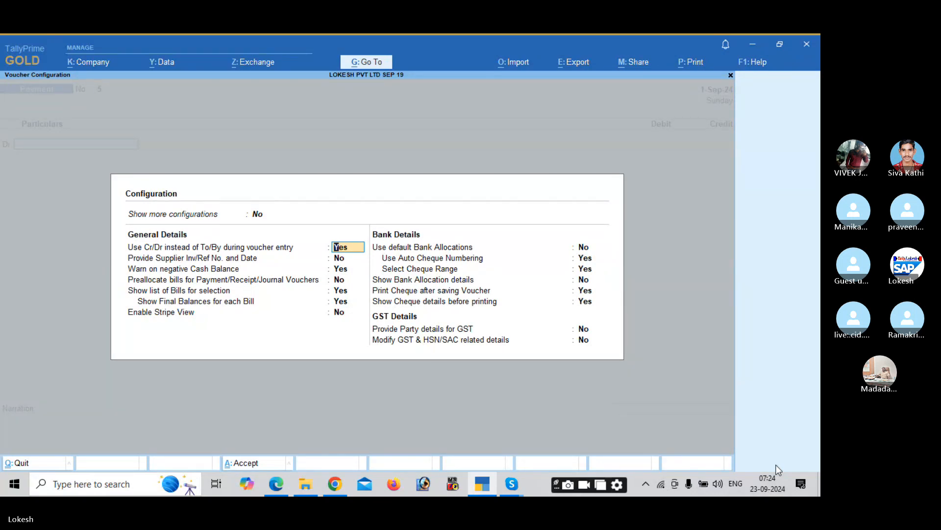
{"action": "key", "text": "Escape"}
{"action": "key", "text": "Escape"}
{"action": "key", "text": "Escape"}
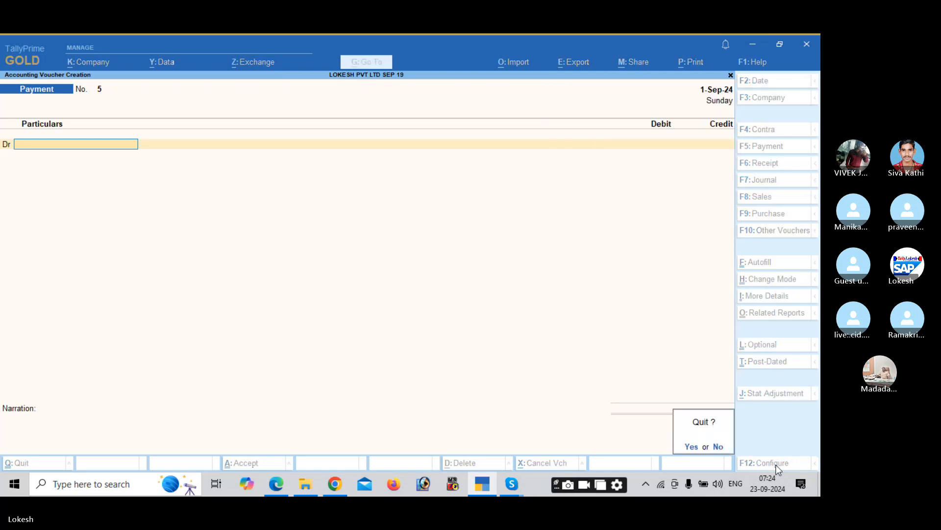
View the configuration options of the ledger creation form, and quit back to the Gateway of Tally without creating a ledger.
{"action": "key", "text": "Up"}
{"action": "key", "text": "Up"}
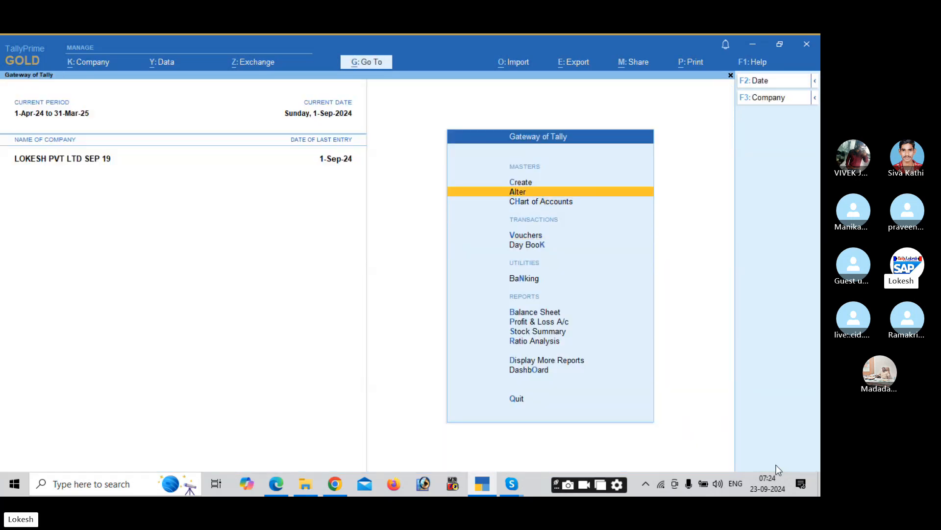
{"action": "key", "text": "Up"}
{"action": "key", "text": "Return"}
{"action": "key", "text": "Down"}
{"action": "key", "text": "Down"}
{"action": "key", "text": "Up"}
{"action": "key", "text": "Return"}
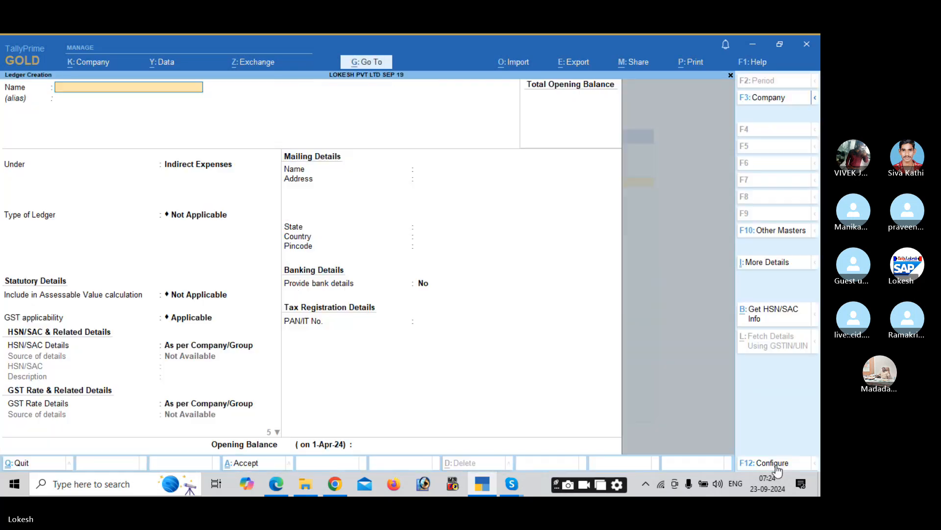
{"action": "key", "text": "F12"}
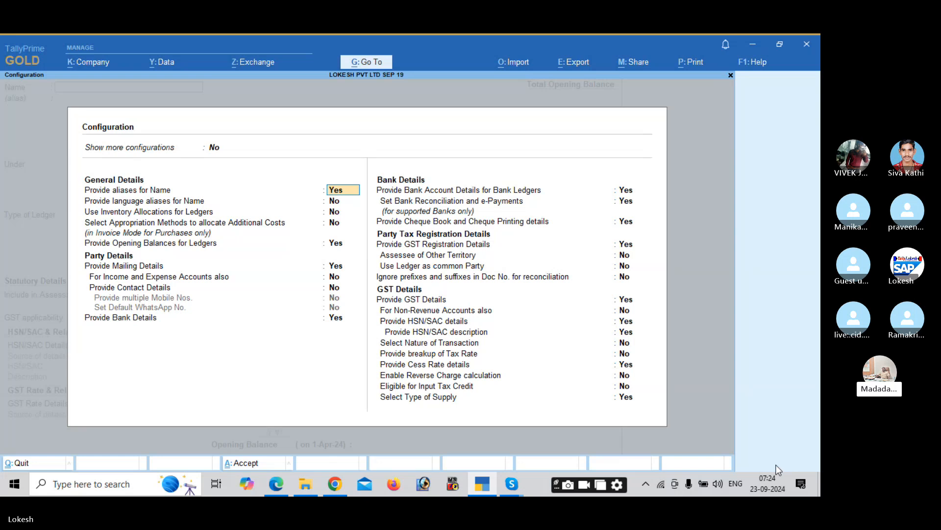
{"action": "key", "text": "Escape"}
{"action": "key", "text": "Escape"}
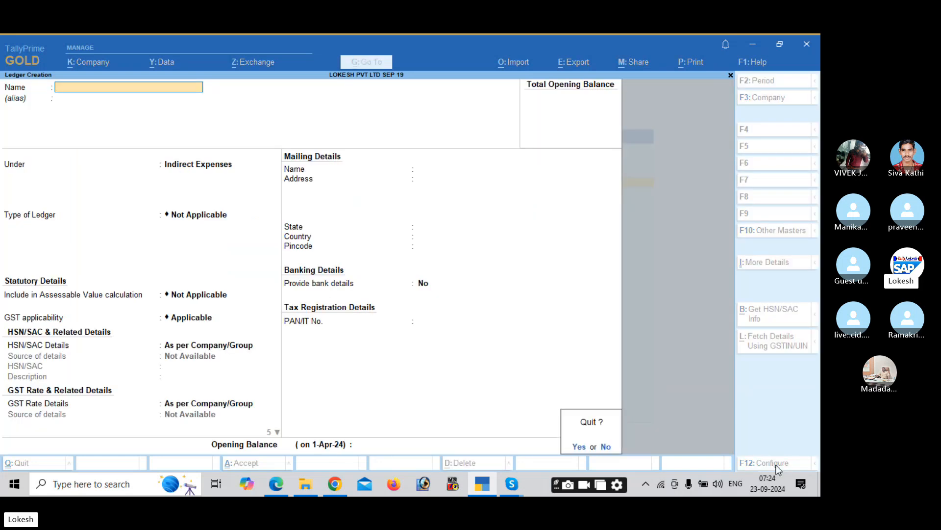
{"action": "key", "text": "y"}
{"action": "key", "text": "Escape"}
{"action": "key", "text": "Escape"}
{"action": "key", "text": "Escape"}
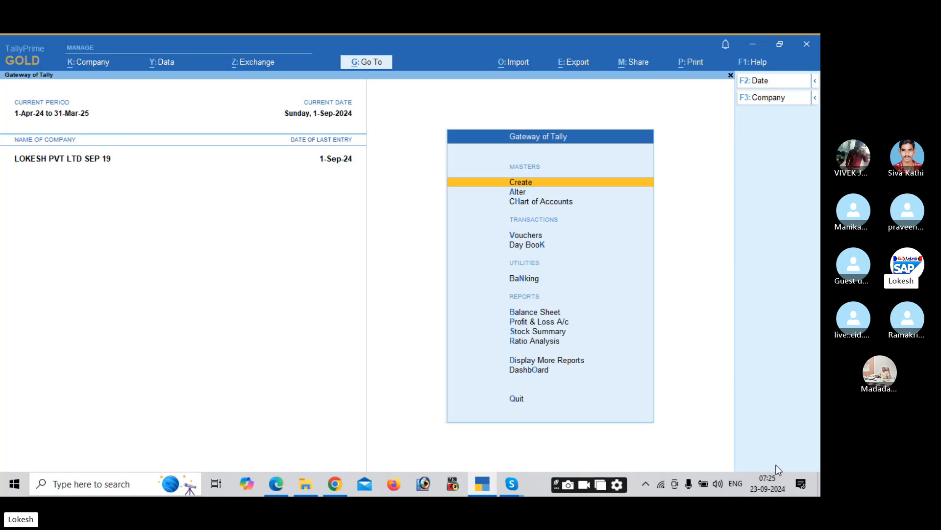
Switch to the Skype call window.
{"action": "key", "text": "alt+Tab"}
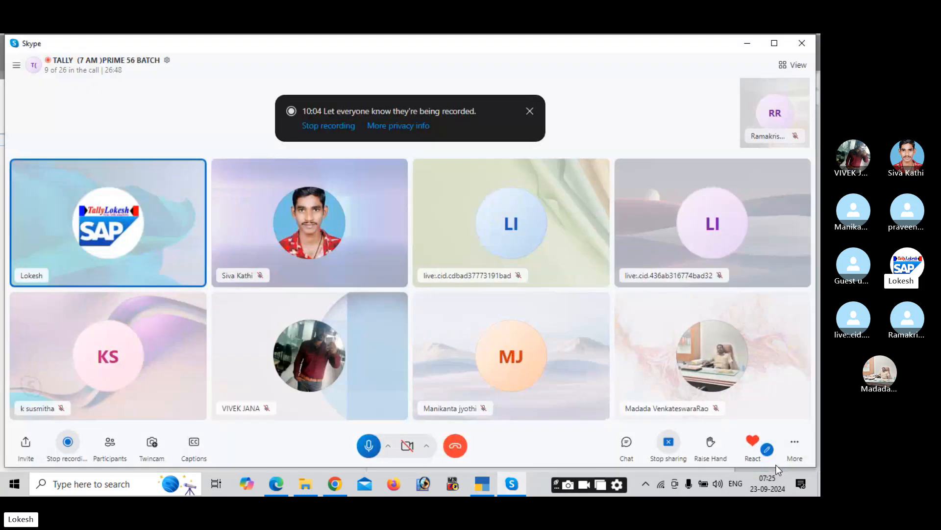